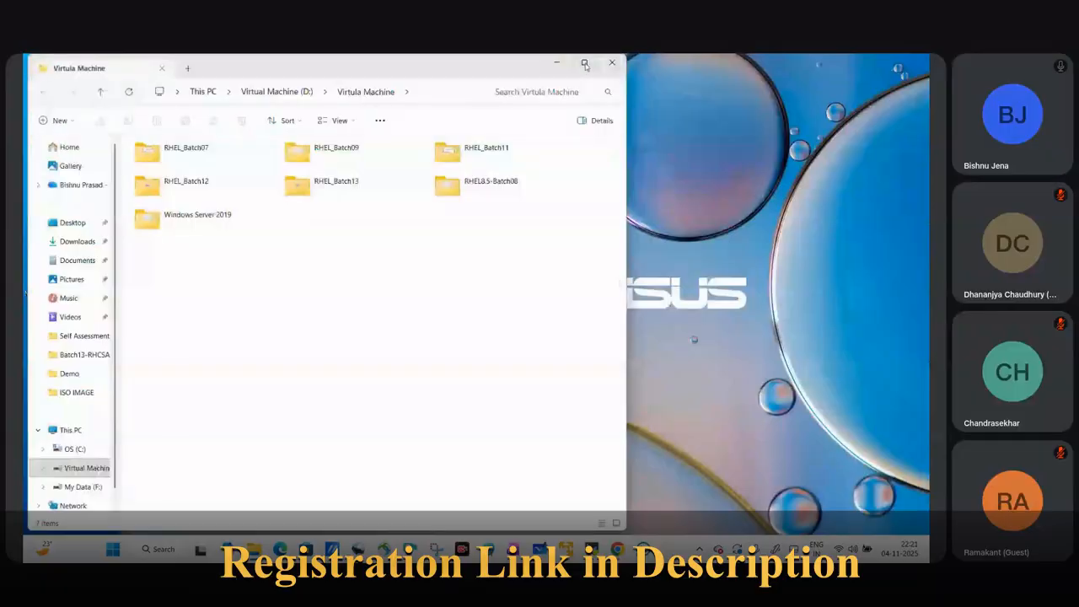
Step: Create a folder named RHEL_Batch15 inside the Virtula Machine folder on drive D
left_click(584, 62)
right_click(324, 278)
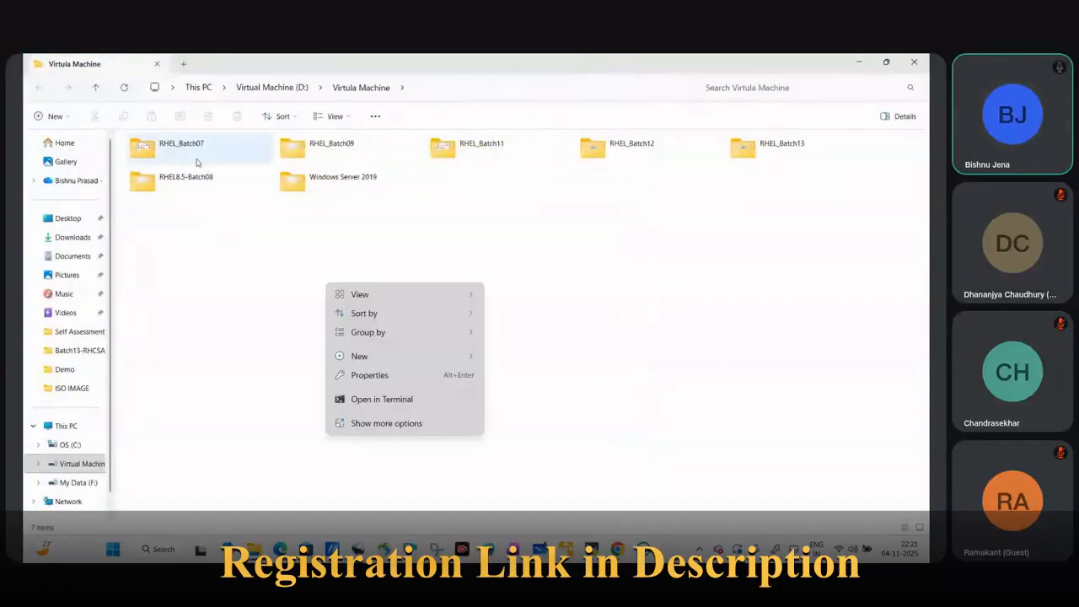
left_click(762, 148)
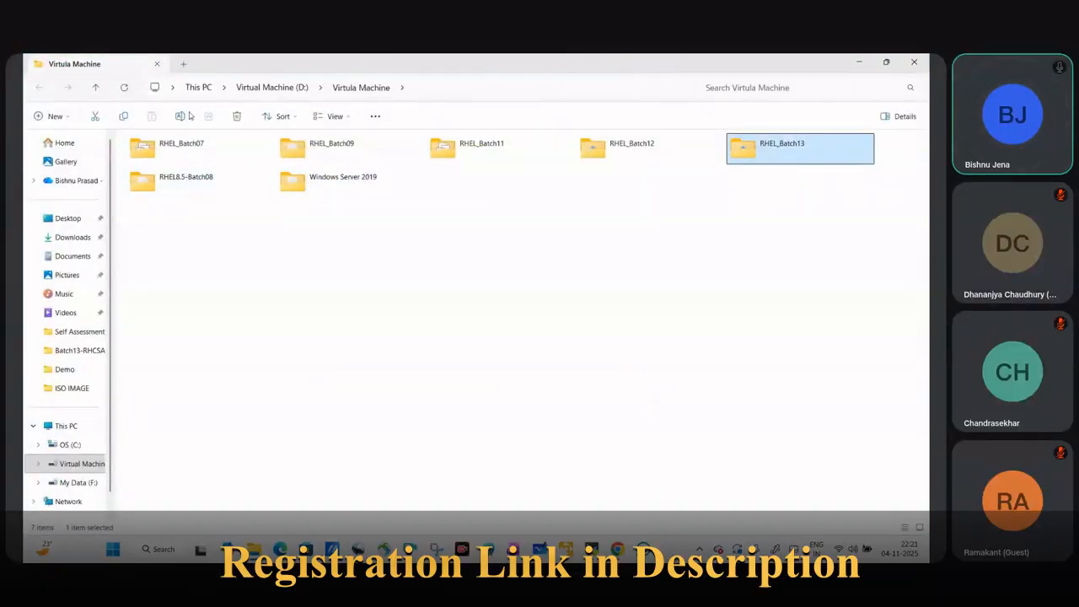
left_click(181, 118)
left_click(322, 359)
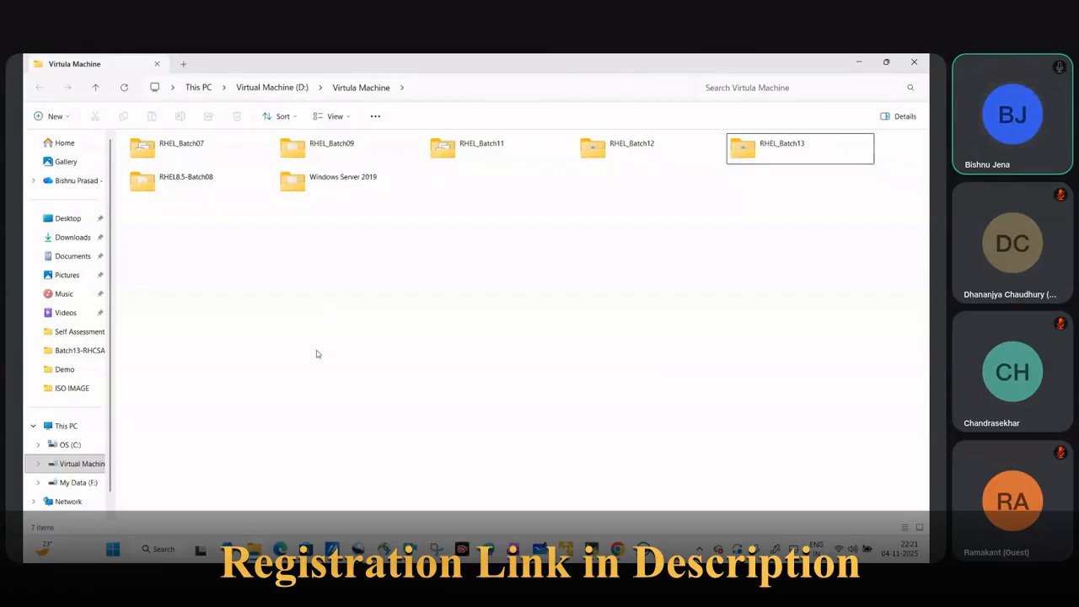
right_click(317, 353)
mouse_move(387, 330)
left_click(459, 331)
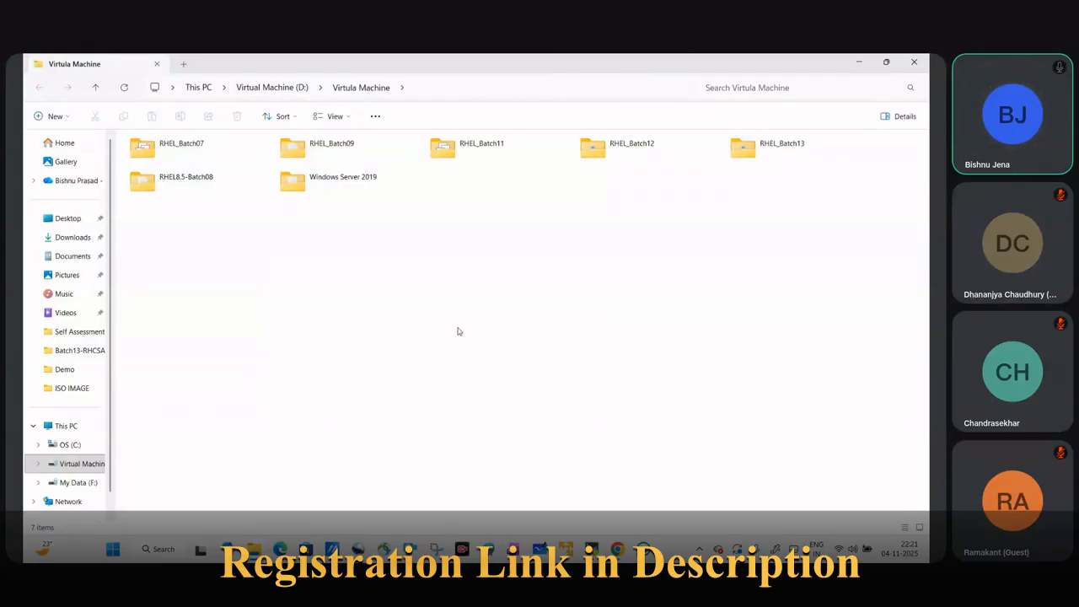
type("RHEL_Batch15")
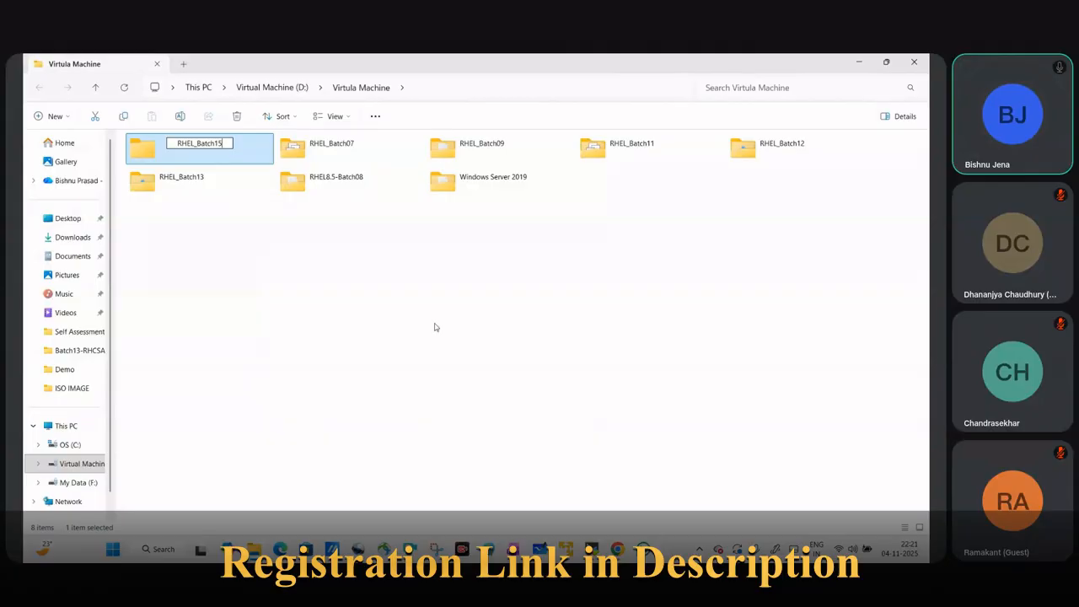
key("Return")
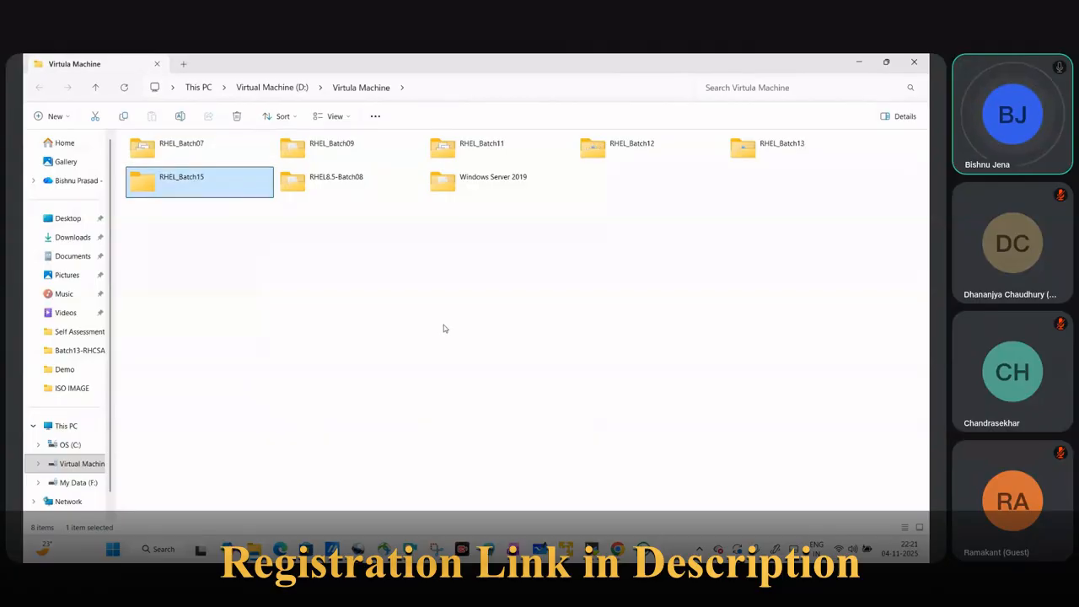
Step: Open the RHEL_Batch15 folder and copy its full path
double_click(222, 183)
left_click(493, 85)
key("ctrl+c")
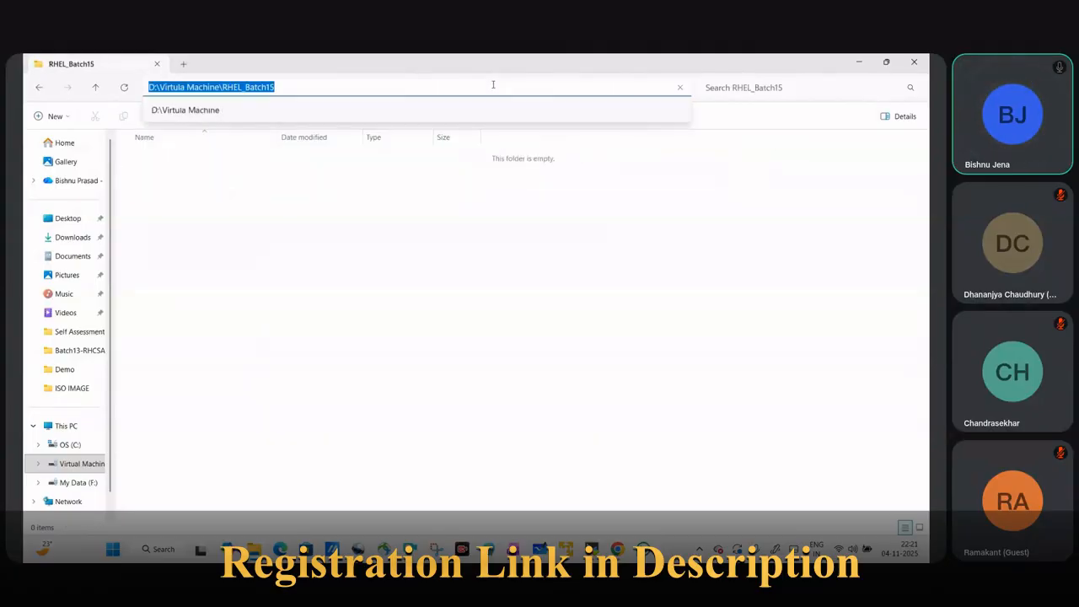
left_click(457, 211)
Step: In VMware Workstation 17 Player, start a new virtual machine with later OS installation and Linux, Red Hat Enterprise Linux 8 64-bit as guest
left_click(565, 549)
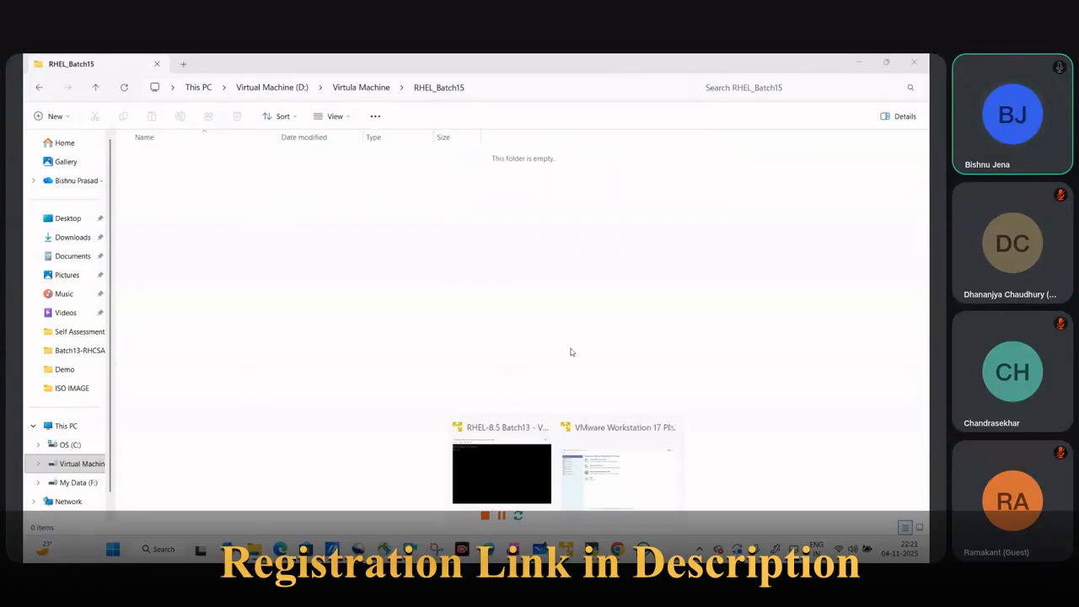
left_click(594, 498)
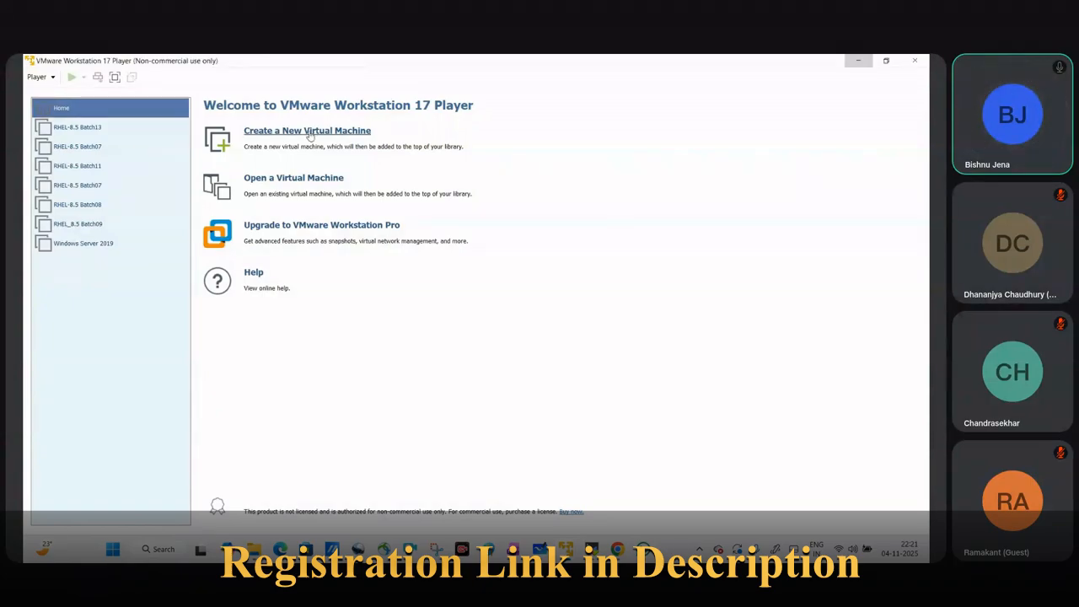
left_click(309, 133)
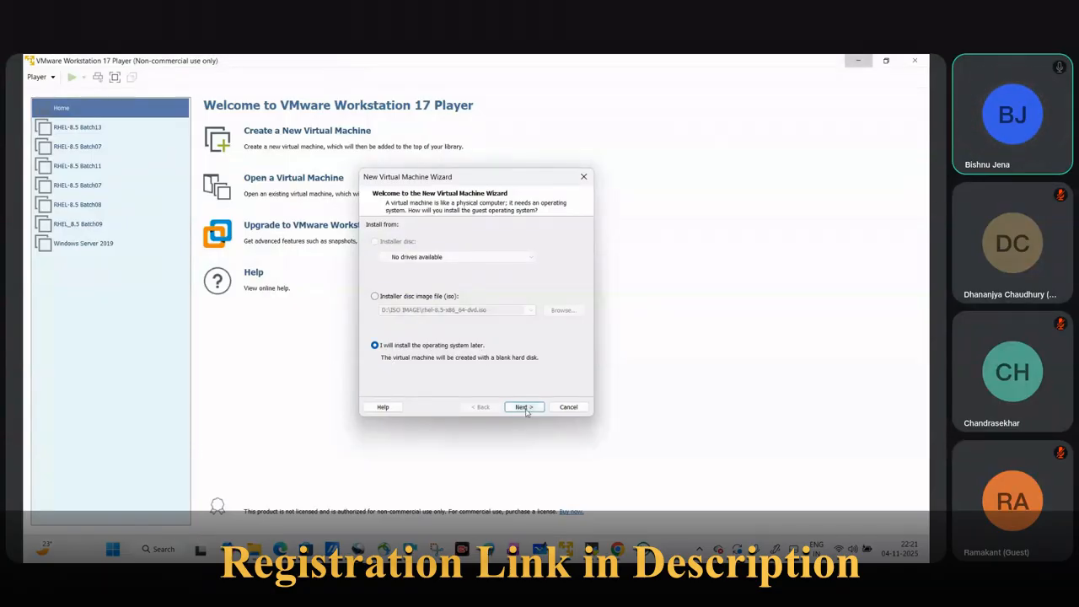
left_click(524, 407)
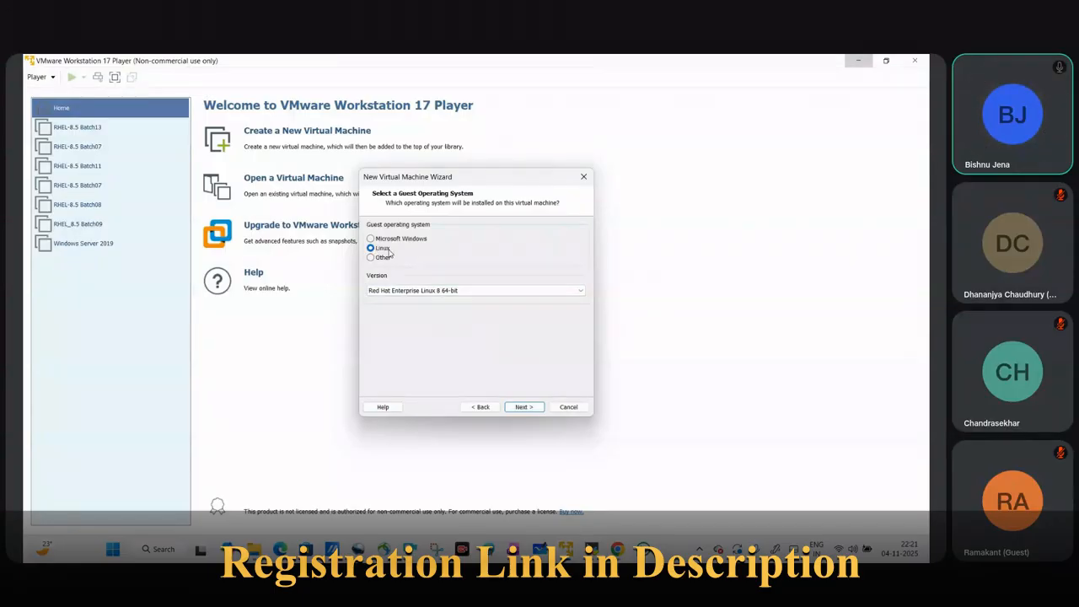
left_click(413, 291)
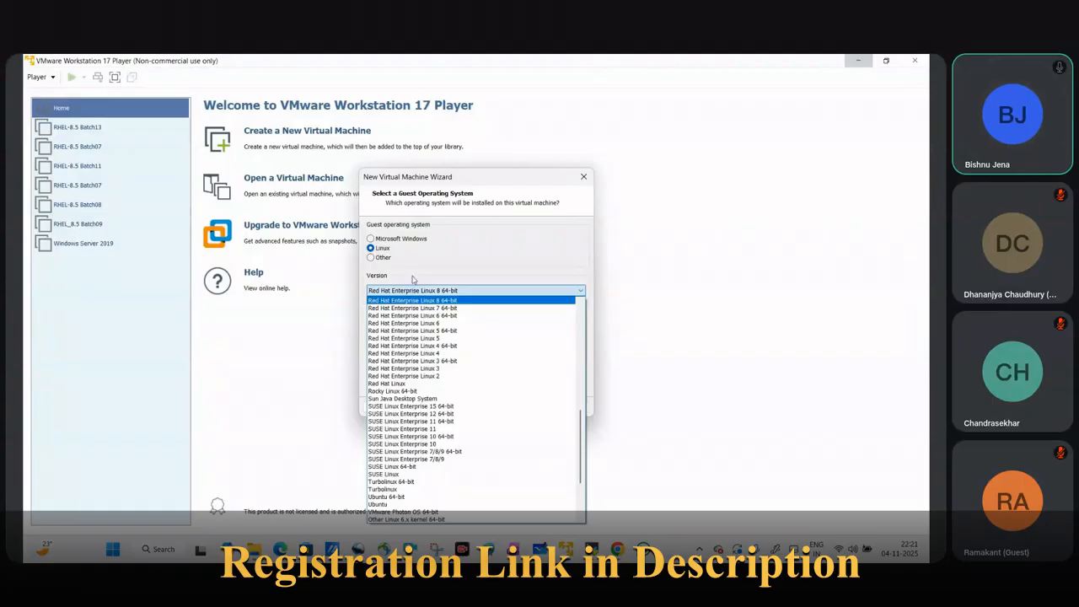
left_click(416, 269)
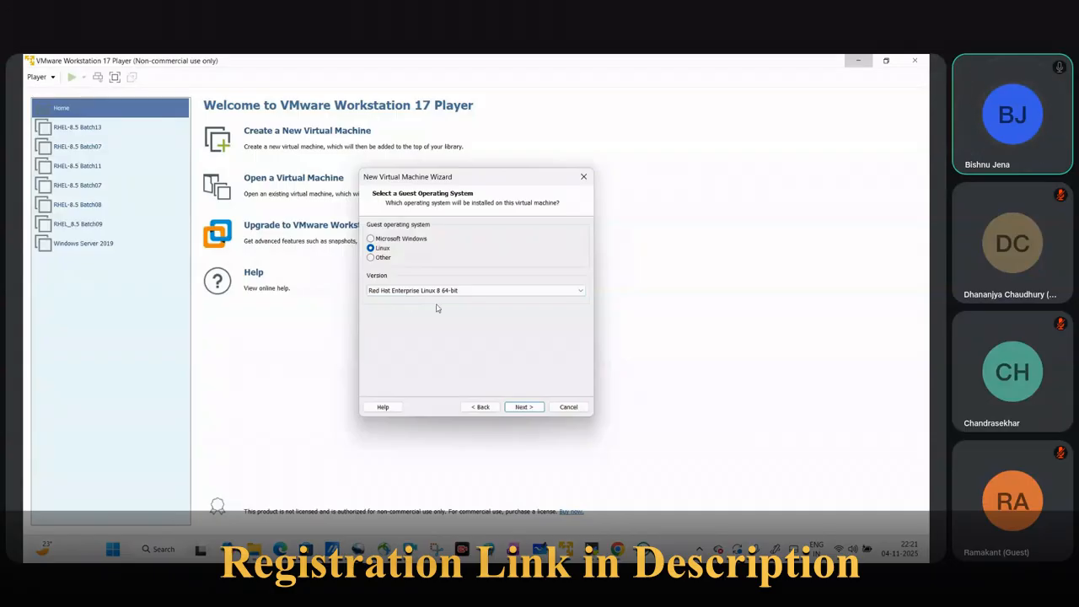
left_click(523, 407)
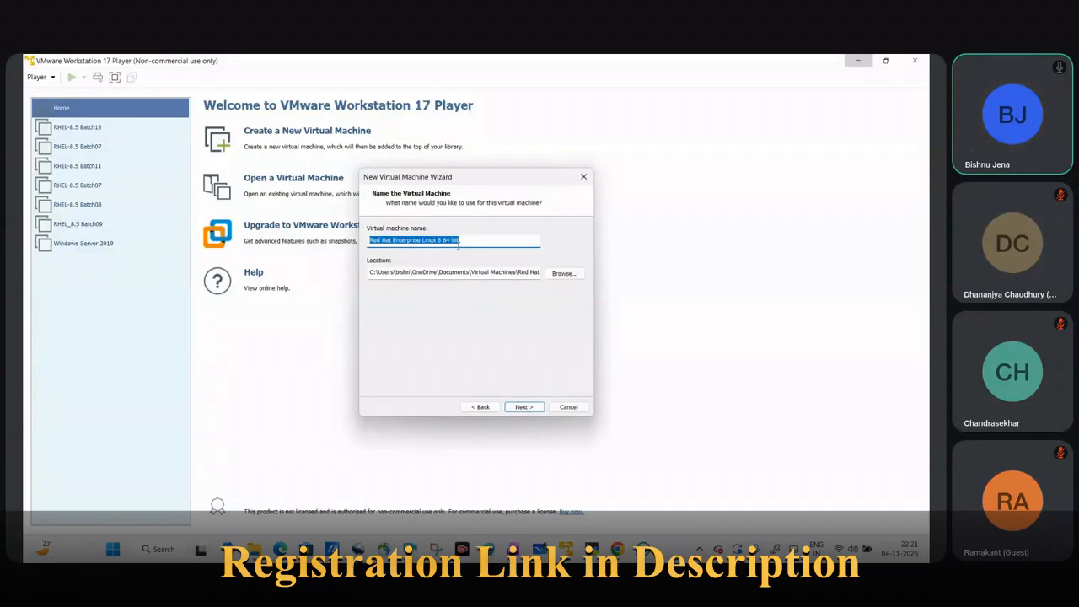
Step: Name the new virtual machine RHEL-8.5 Batch15
type("R")
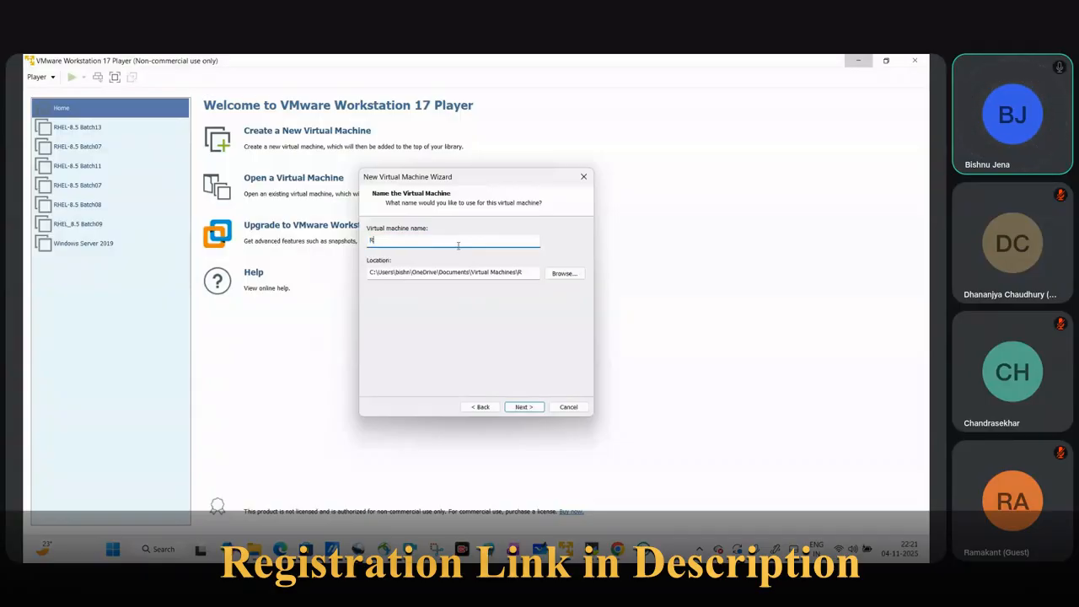
type("HEL-8_")
type(".5")
type(" Batch")
type("15")
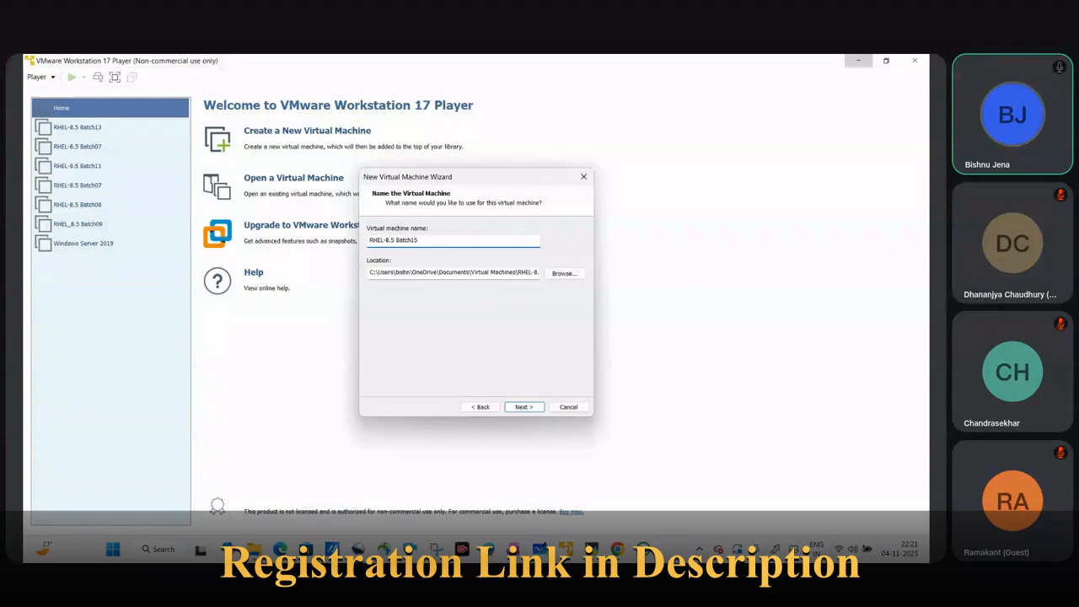
Step: Set the virtual machine's location to D:\Virtula Machine\RHEL_Batch15 and store its virtual disk as a single file
left_click(525, 275)
key("ctrl+a")
key("ctrl+v")
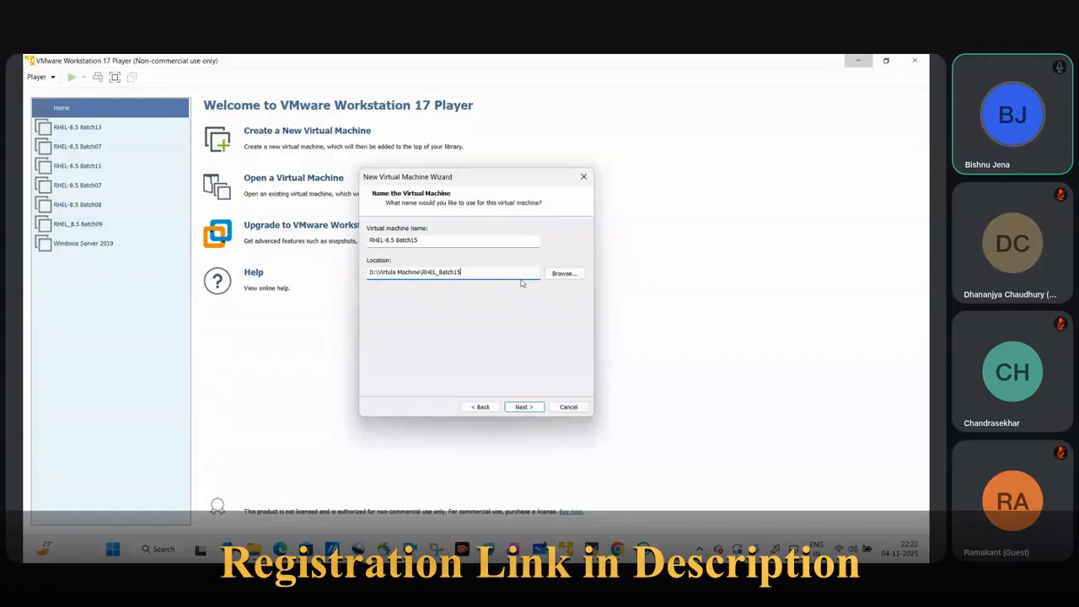
left_click(528, 408)
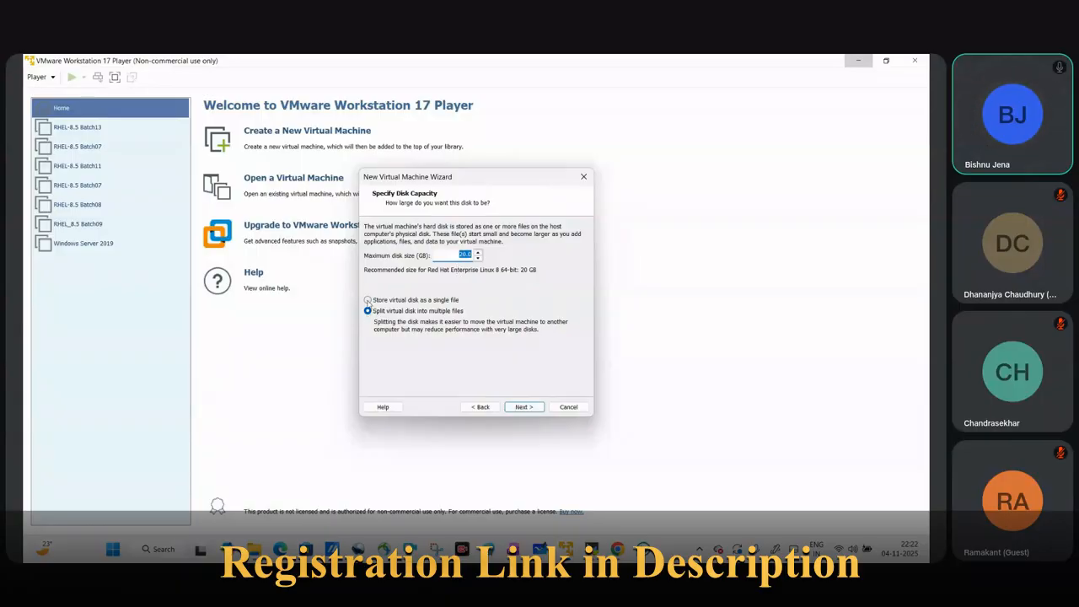
left_click(368, 300)
left_click(524, 407)
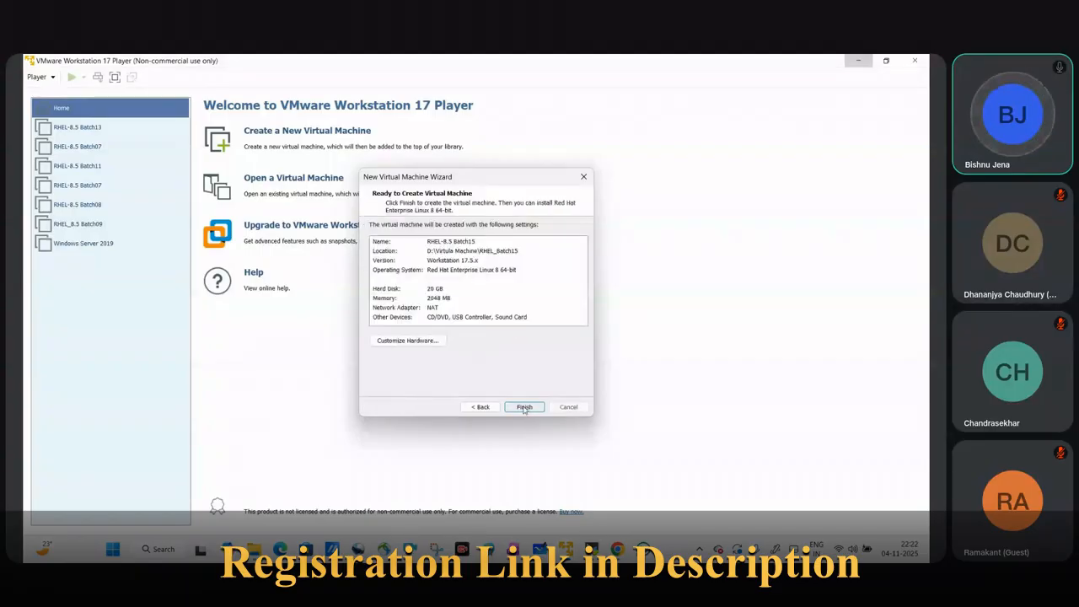
Step: Assign D:\ISO IMAGE\rhel-8.5-x86_64-dvd.iso to the virtual machine's CD/DVD drive and finish creating the machine
left_click(408, 341)
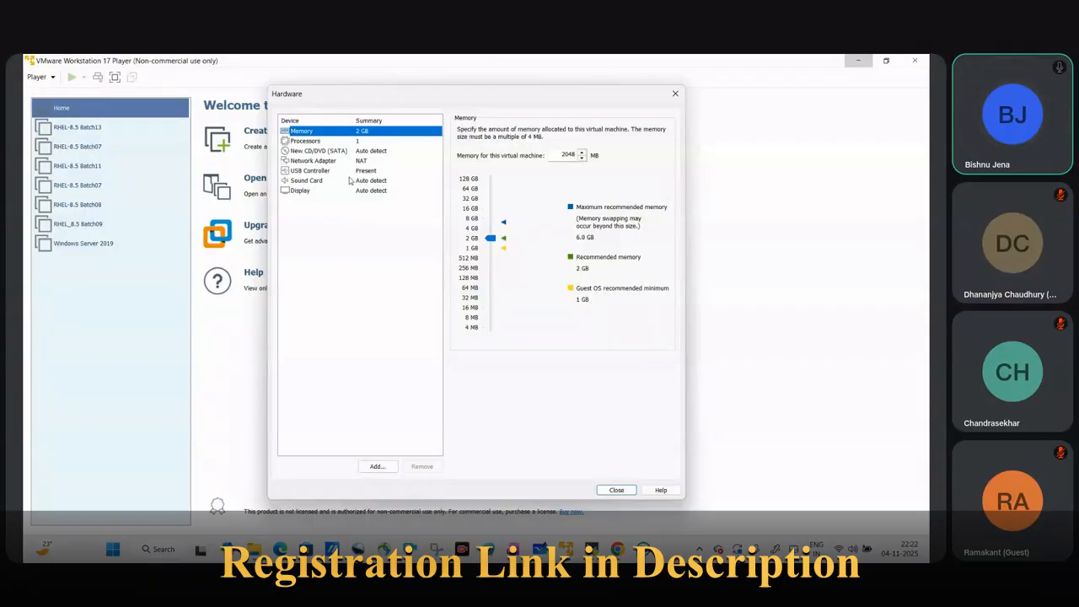
left_click(317, 152)
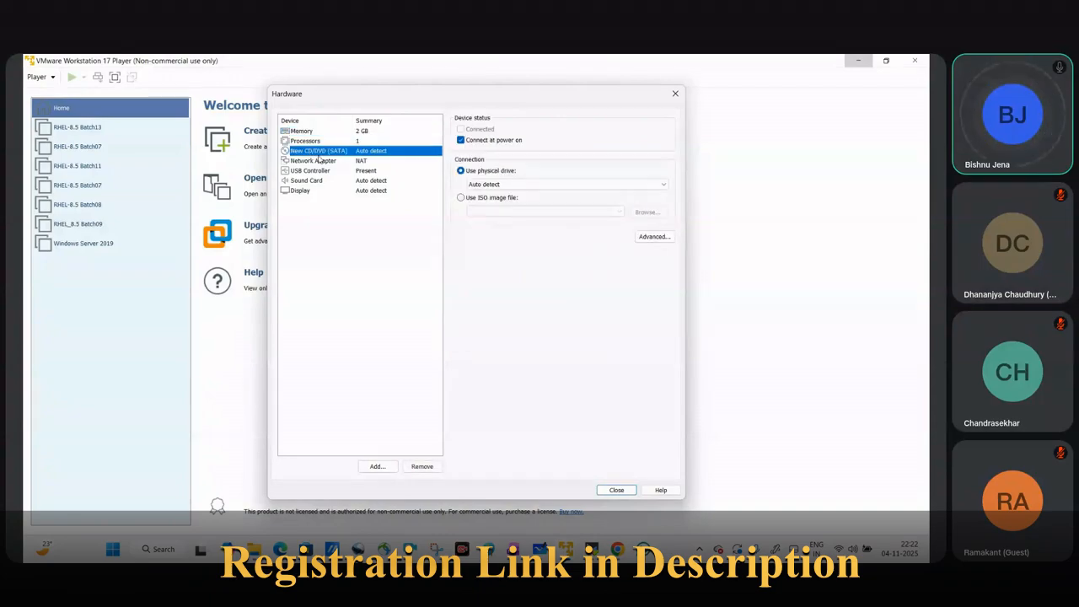
left_click(470, 199)
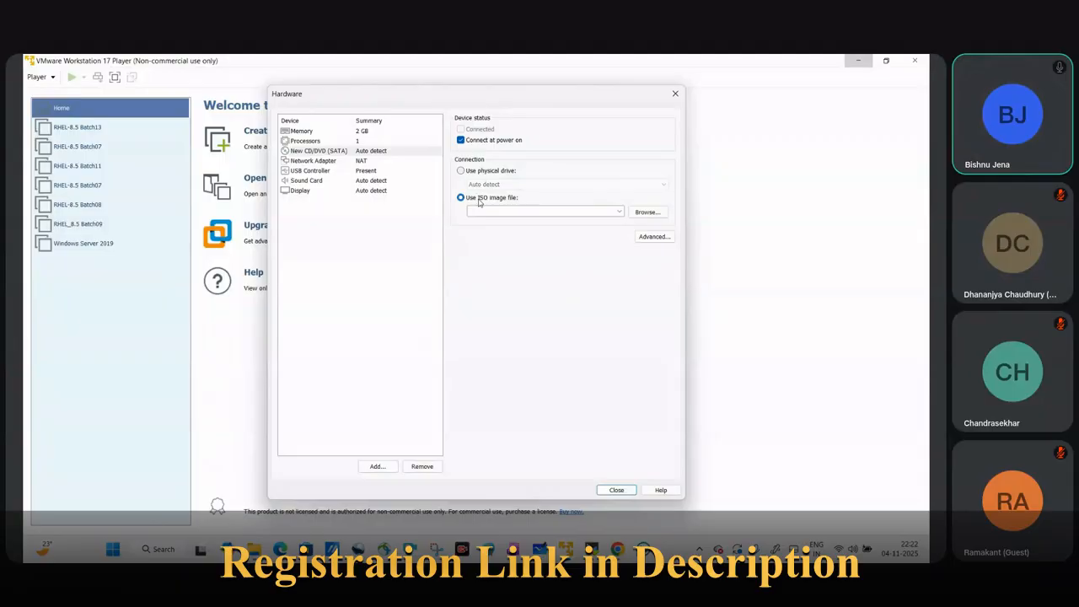
left_click(645, 213)
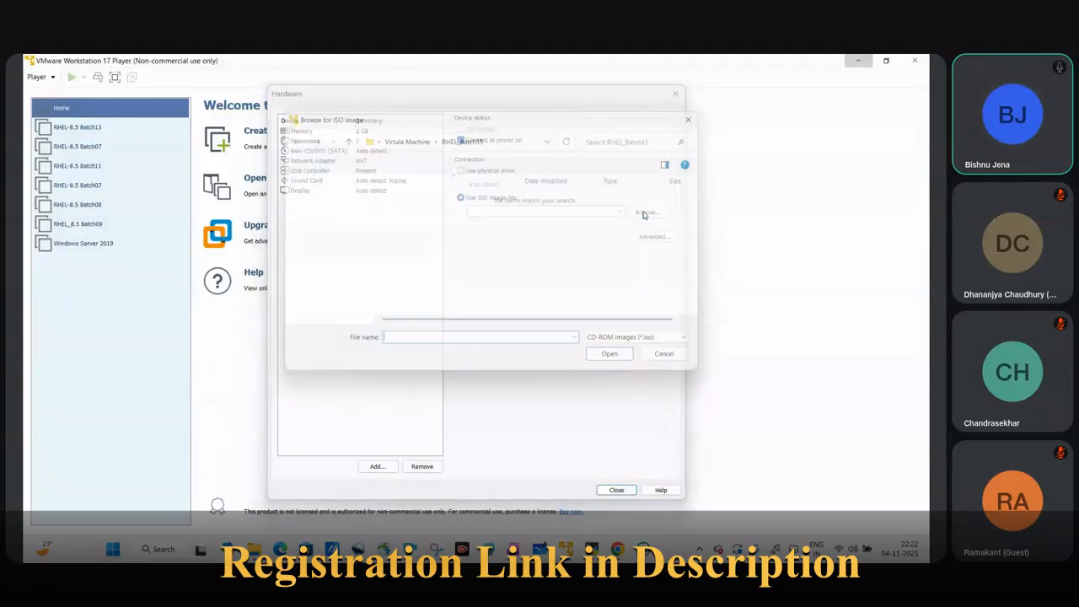
left_click(397, 134)
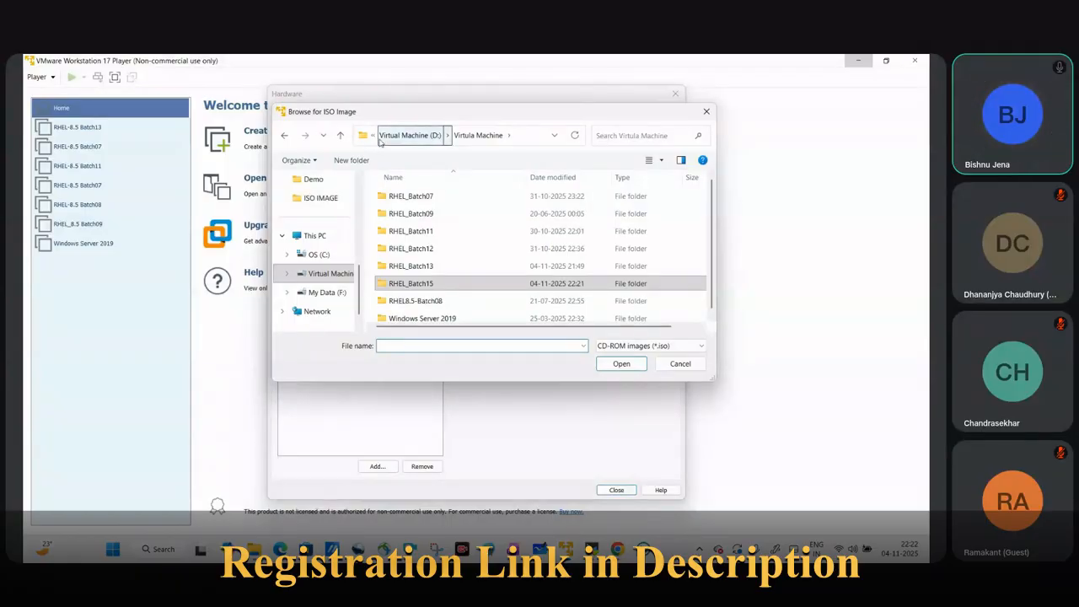
left_click(340, 135)
double_click(401, 192)
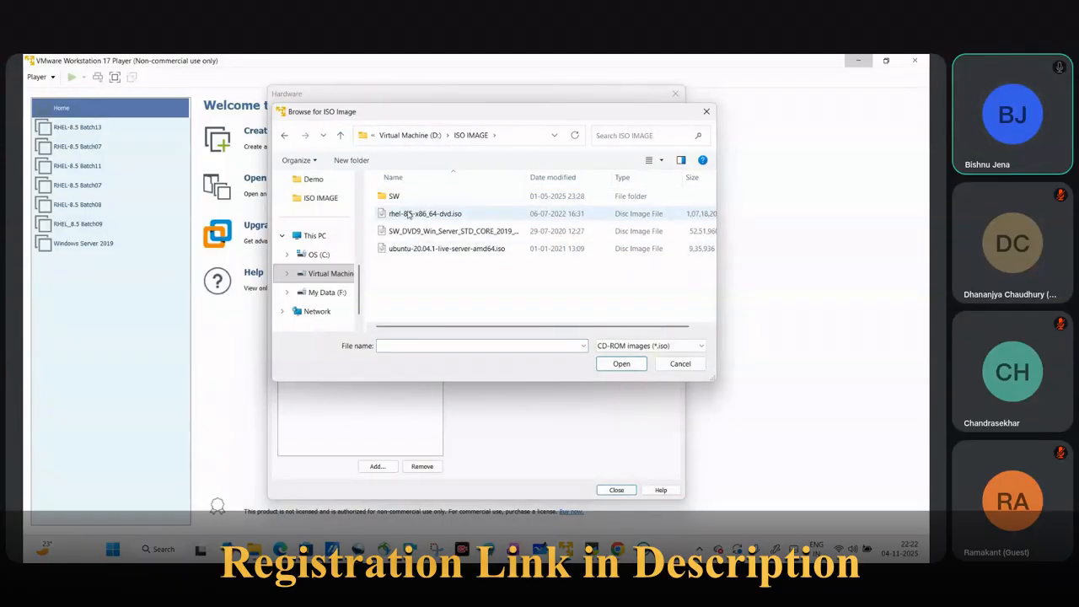
left_click(418, 213)
left_click(621, 363)
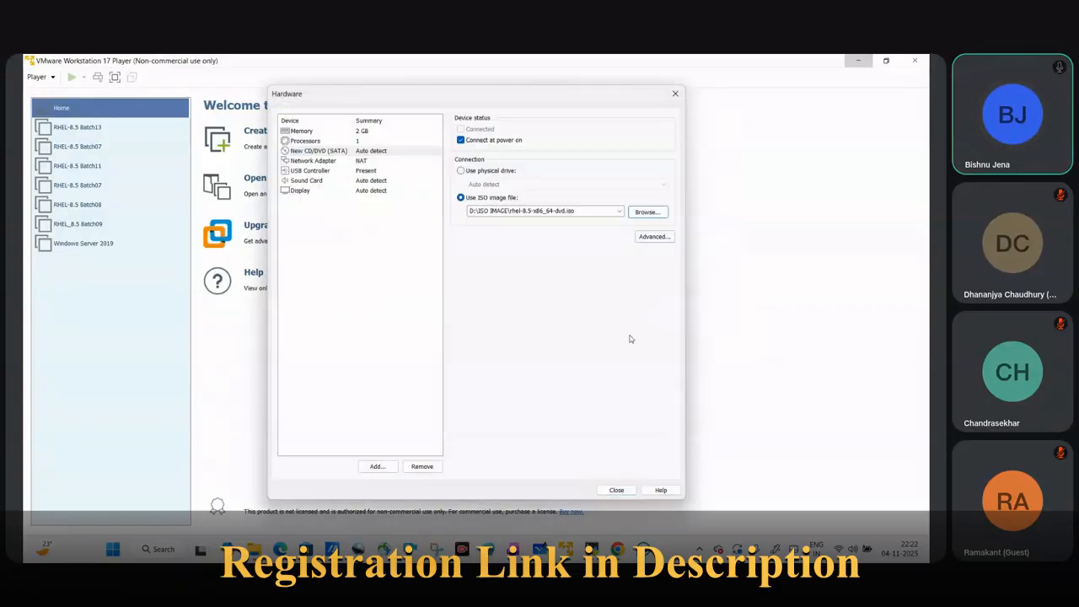
left_click(626, 493)
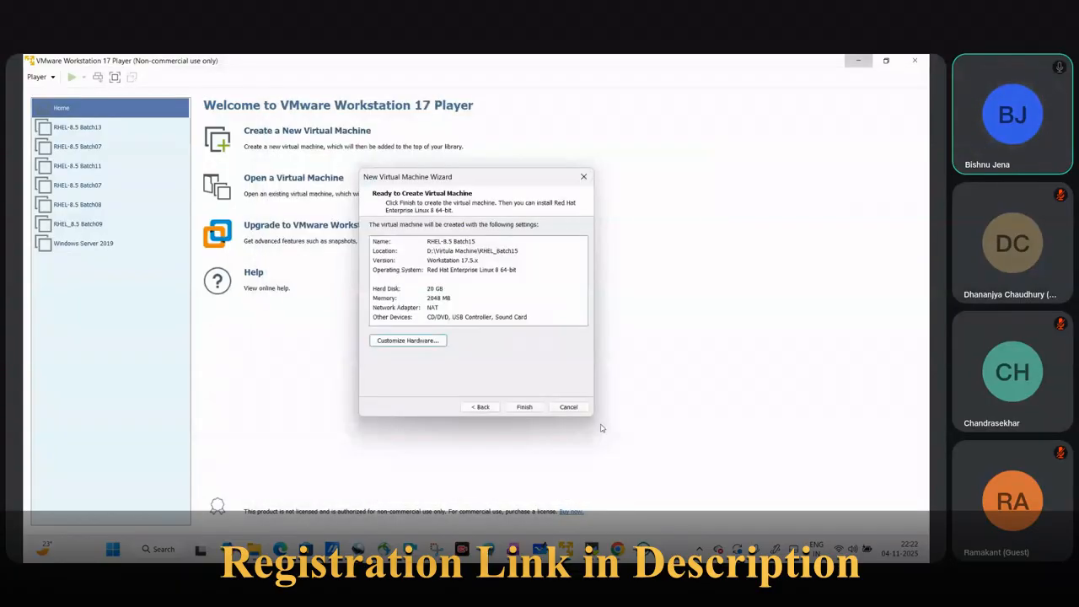
left_click(526, 407)
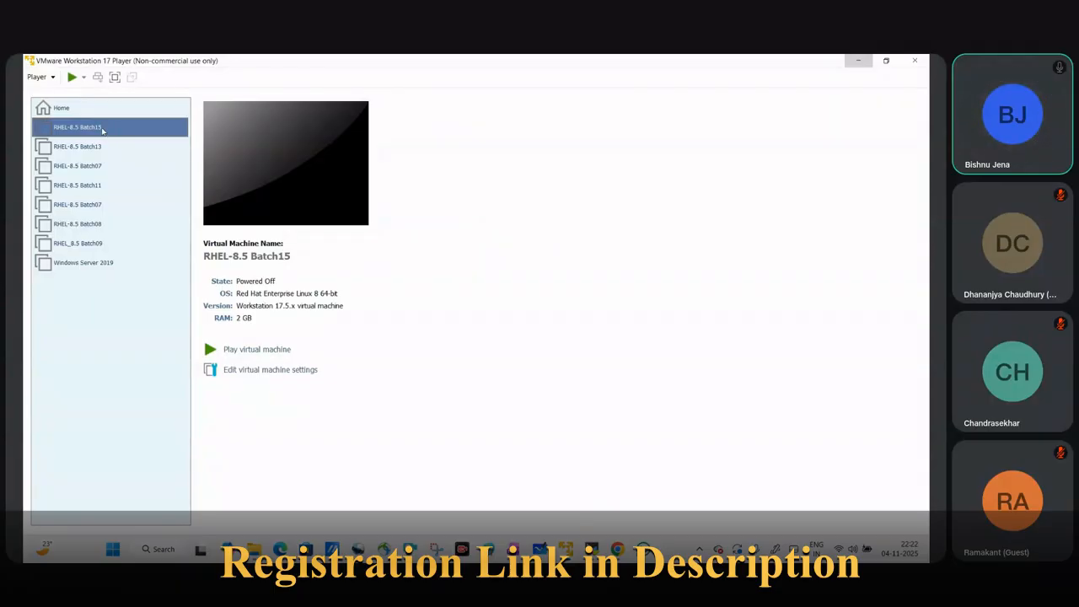
Step: Power on RHEL-8.5 Batch15 into Install Red Hat Enterprise Linux 8.5 and accept English (United States) as the installation language
left_click(256, 350)
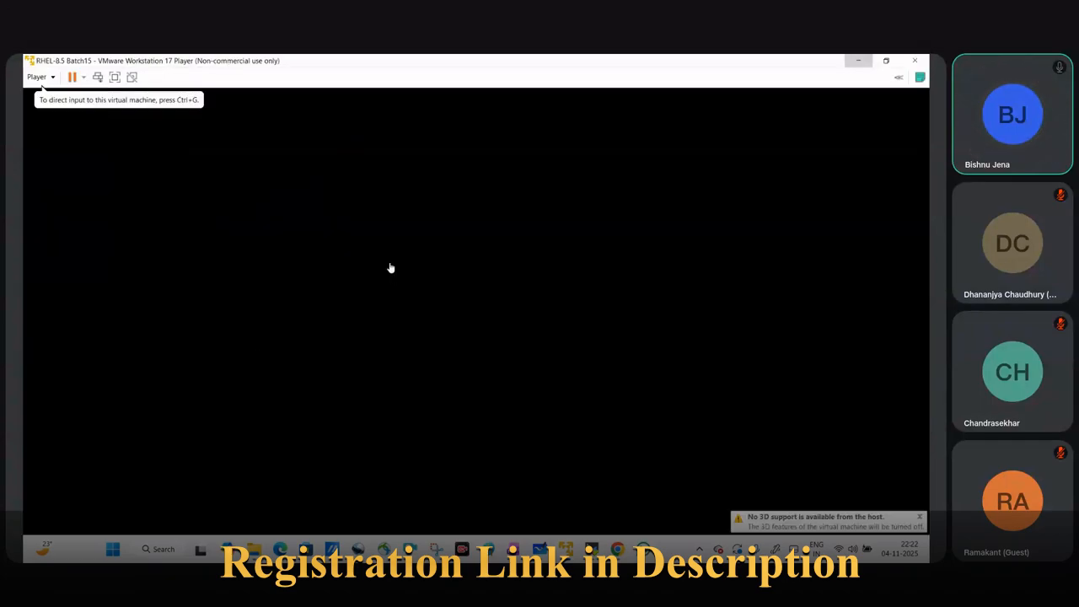
left_click(390, 268)
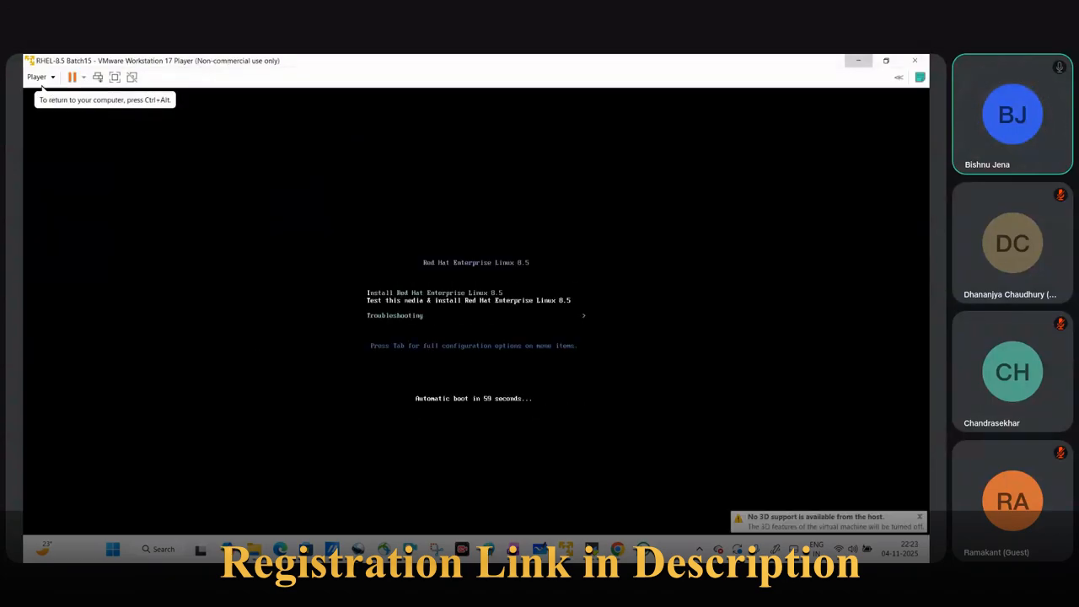
key("Up")
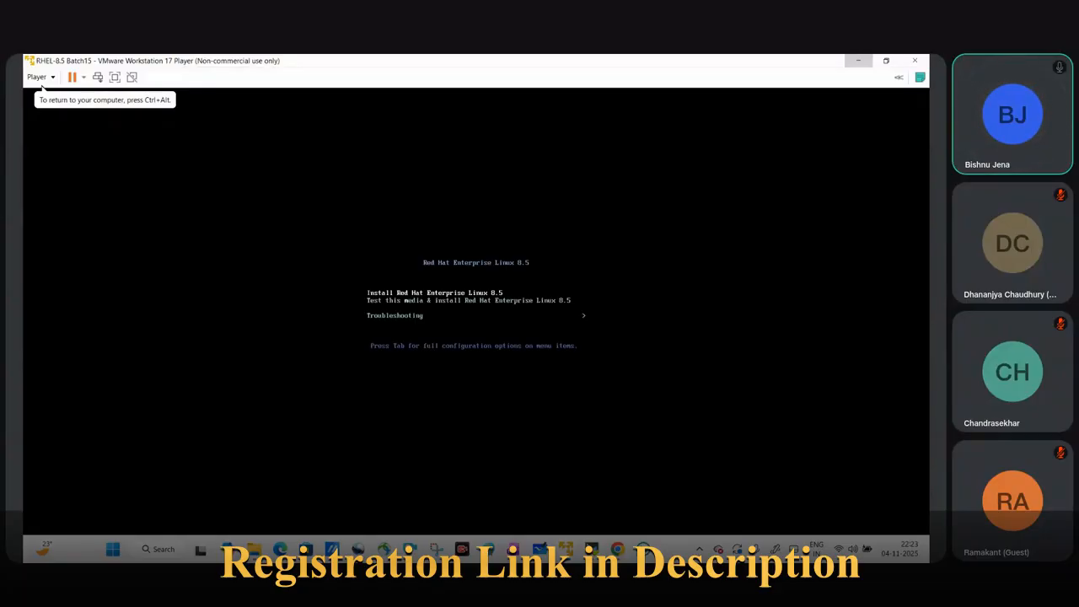
key("Return")
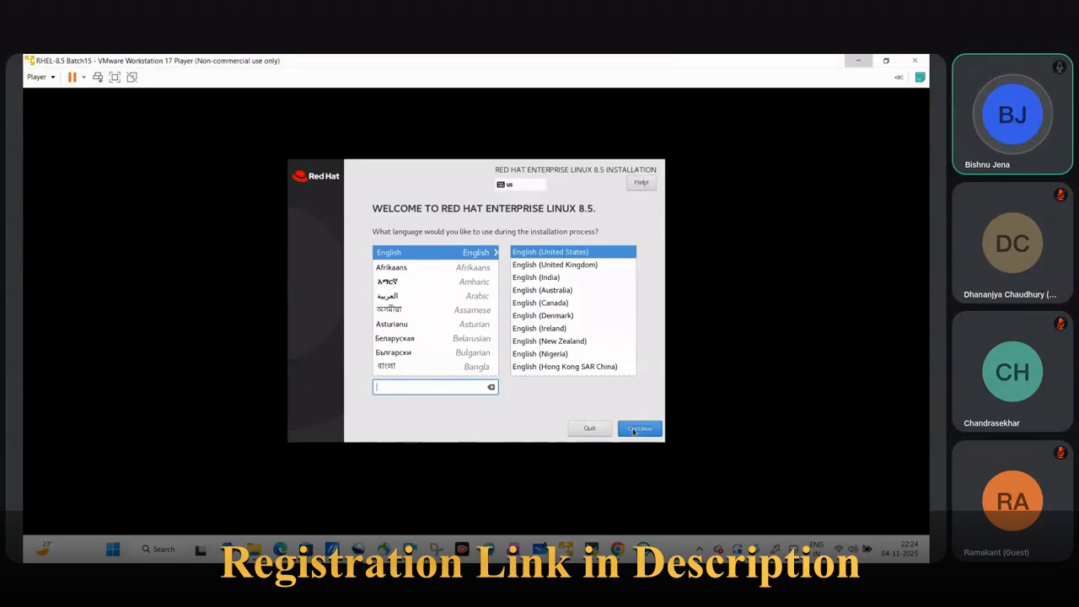
left_click(633, 430)
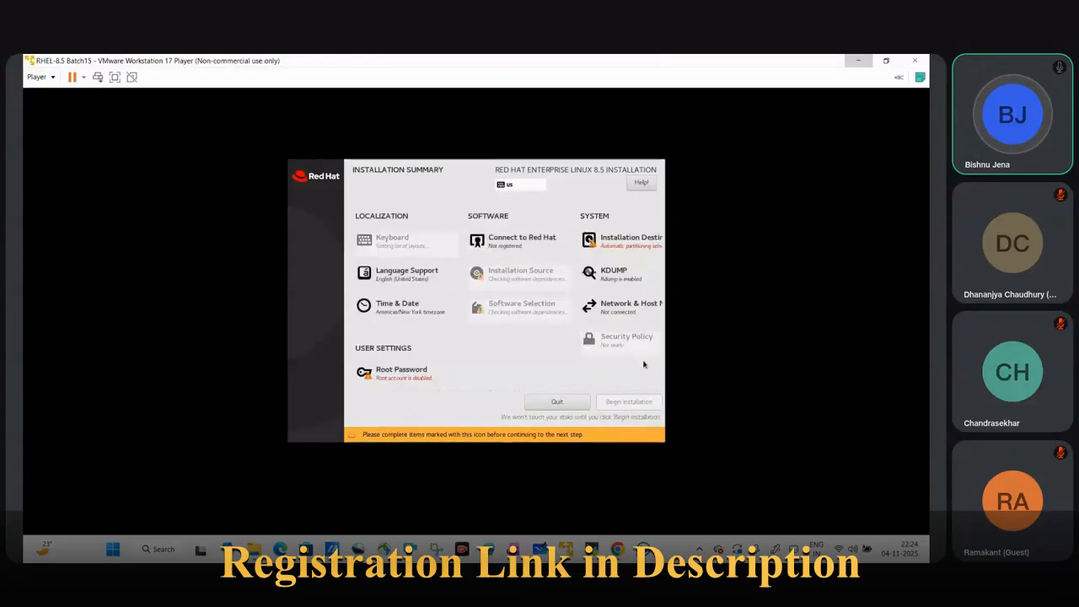
Step: Set and confirm the root account password, accepting it despite its short length
left_click(405, 374)
type("••••")
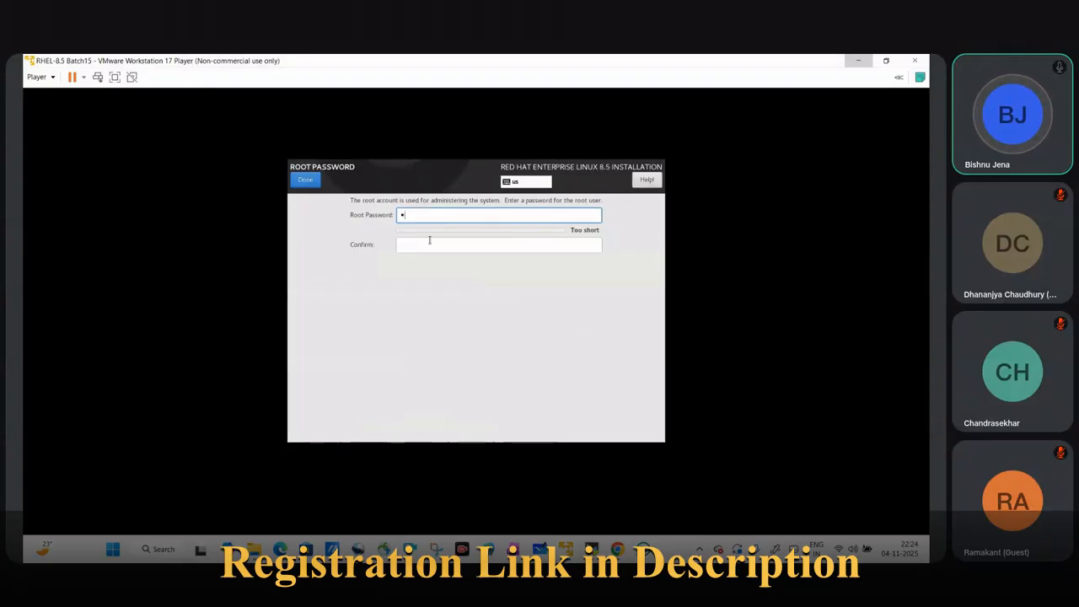
key("Tab")
type("•••")
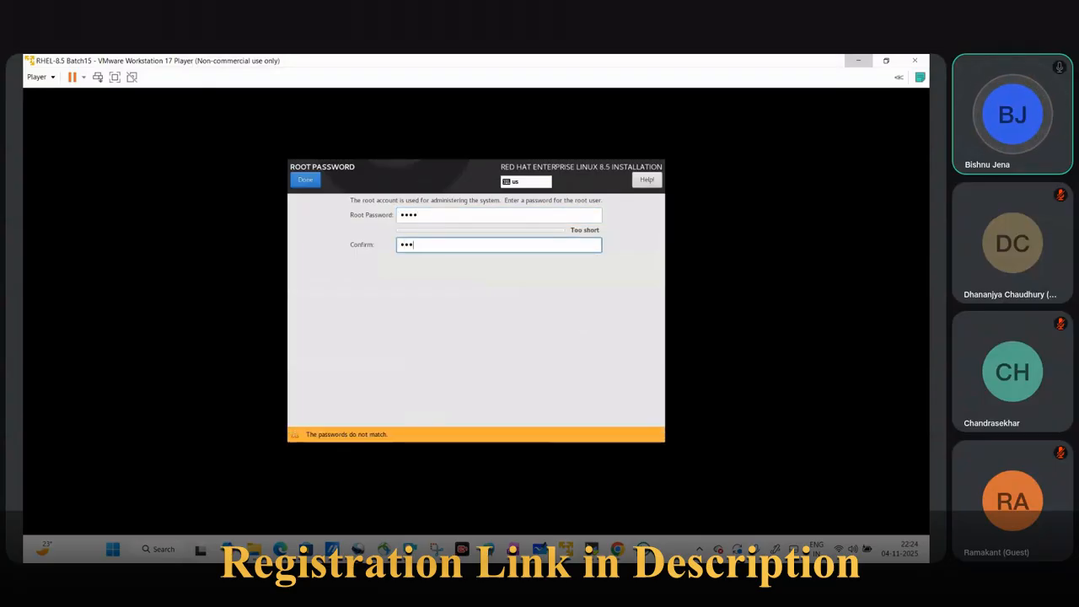
type("•")
left_click(311, 182)
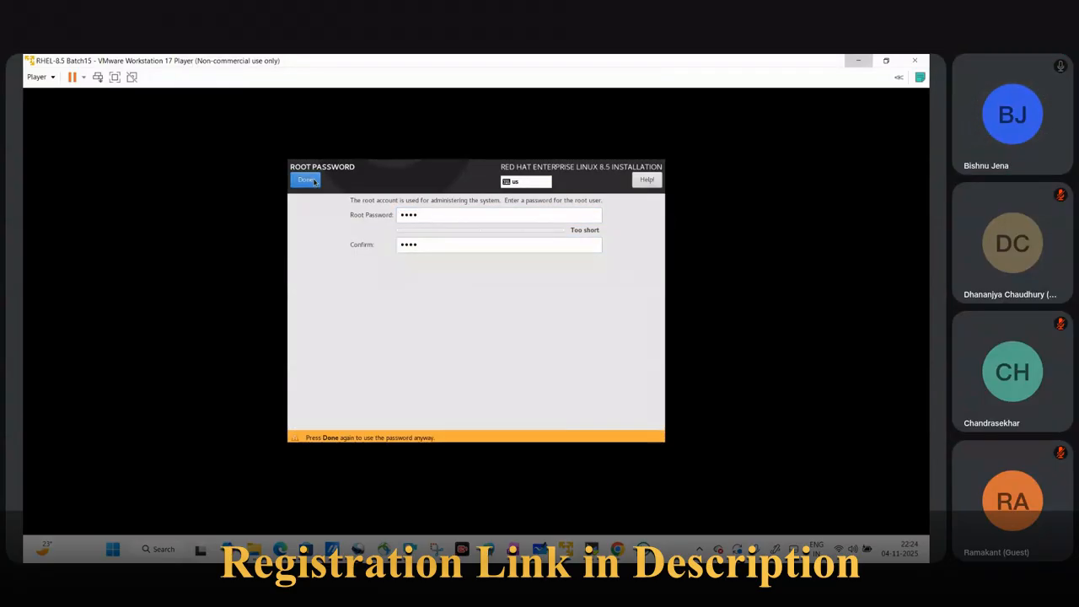
left_click(313, 180)
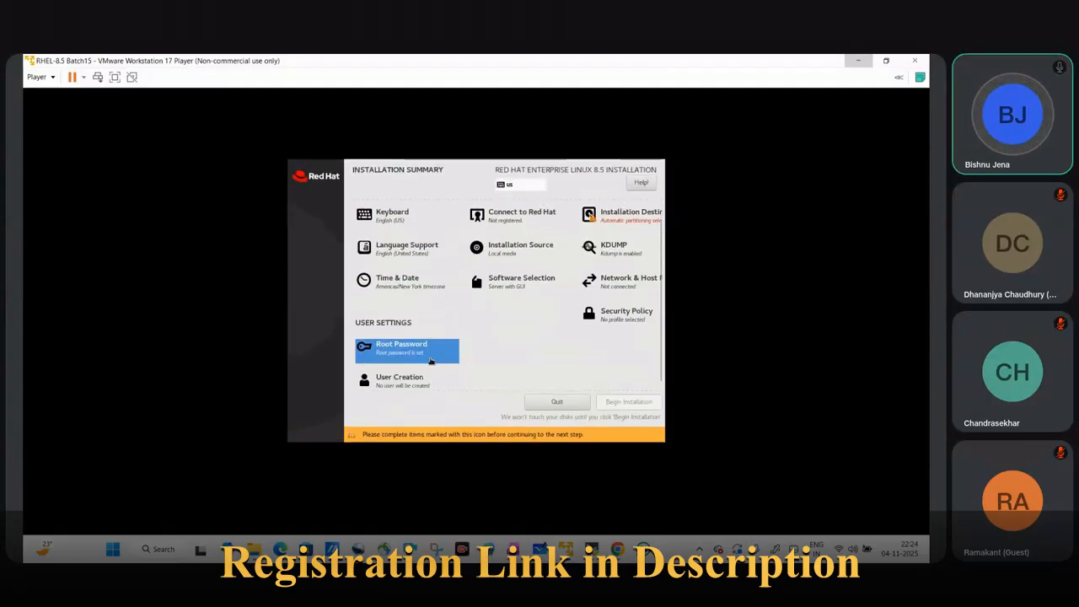
Step: Create a user account with administrator rights, filling in the full name and entering and confirming the account password
left_click(402, 377)
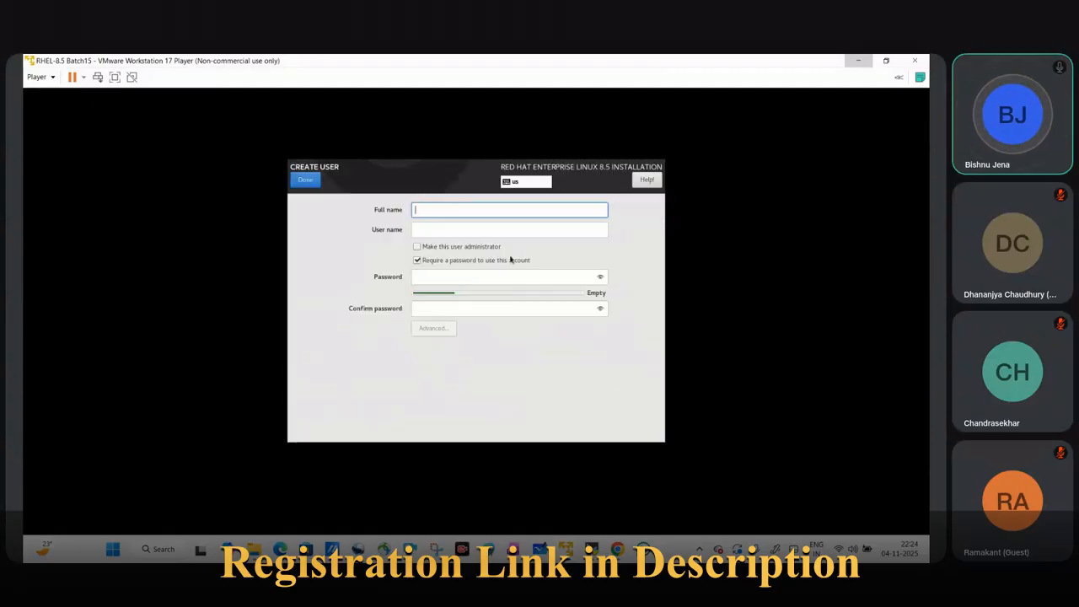
type("bob")
key("Tab")
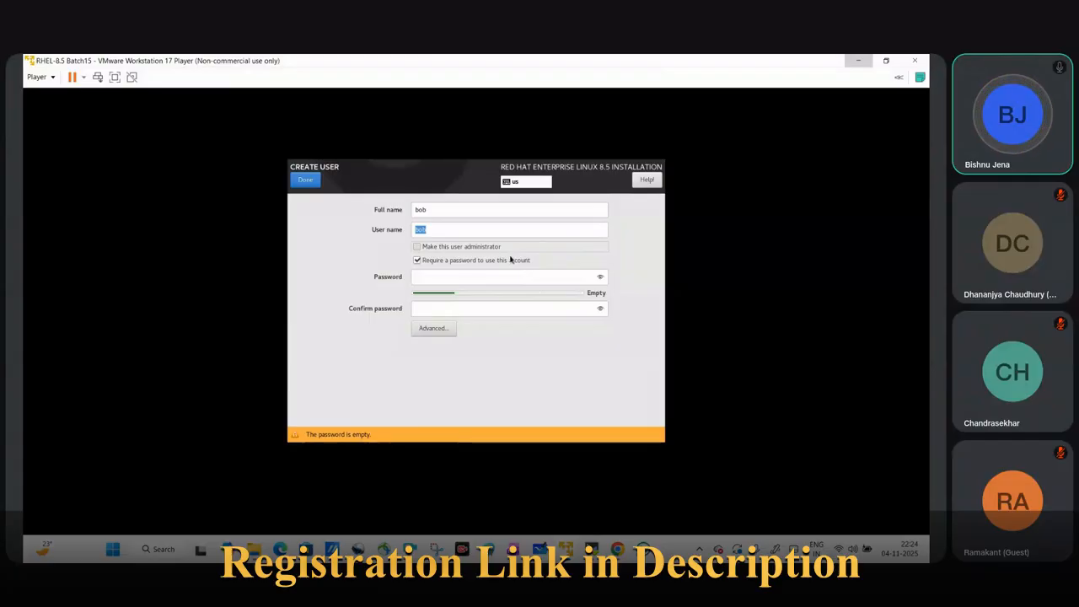
key("Tab")
key("Tab")
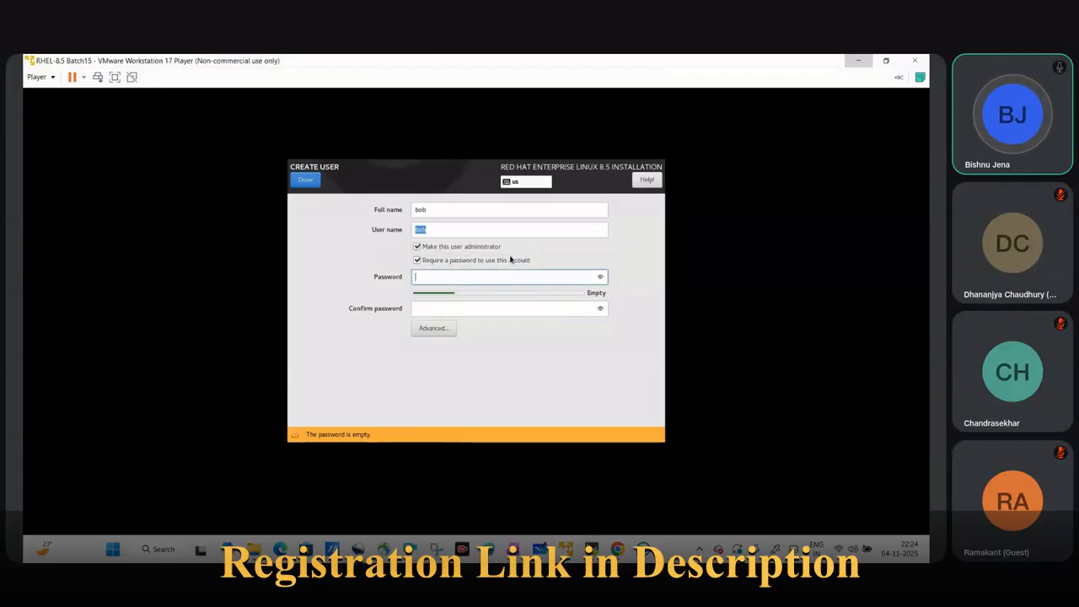
type("•••")
key("Tab")
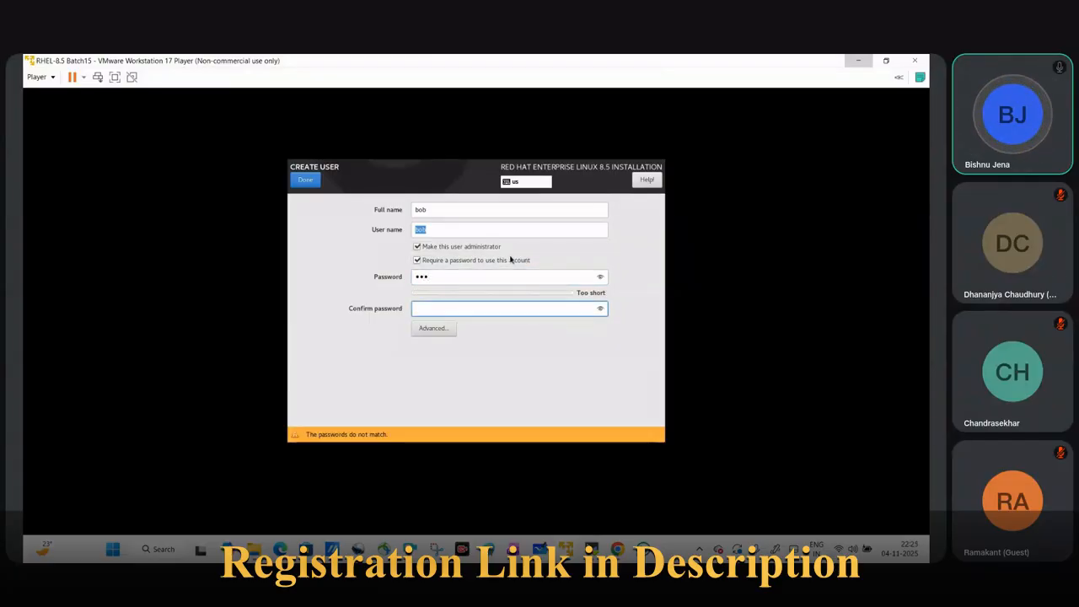
type("•••")
left_click(305, 181)
left_click(305, 181)
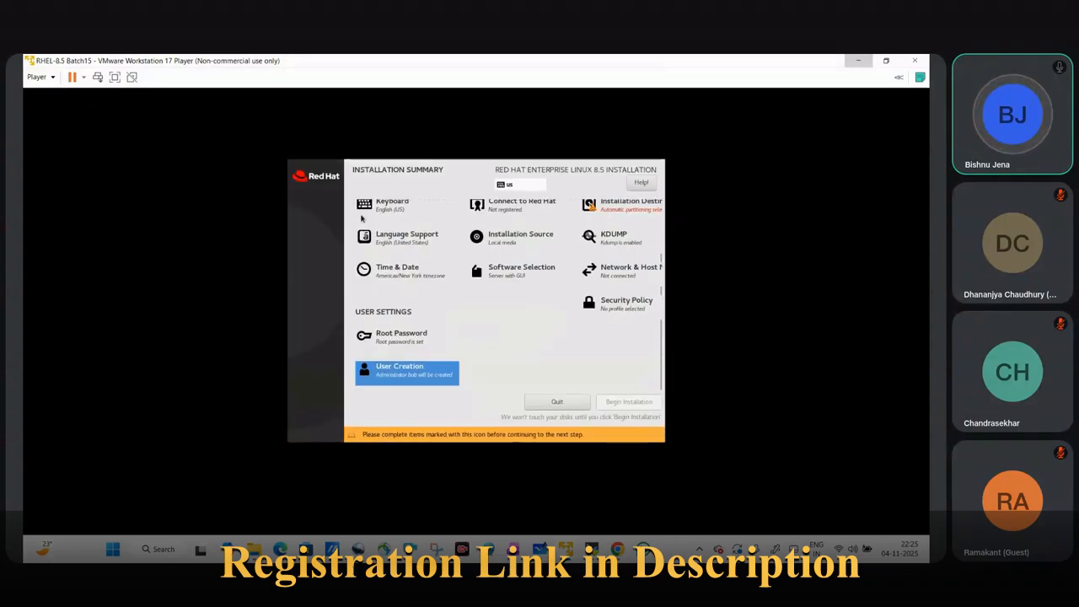
Step: Set the time zone to Asia/Kolkata on the map and switch the clock to AM/PM format
left_click(422, 276)
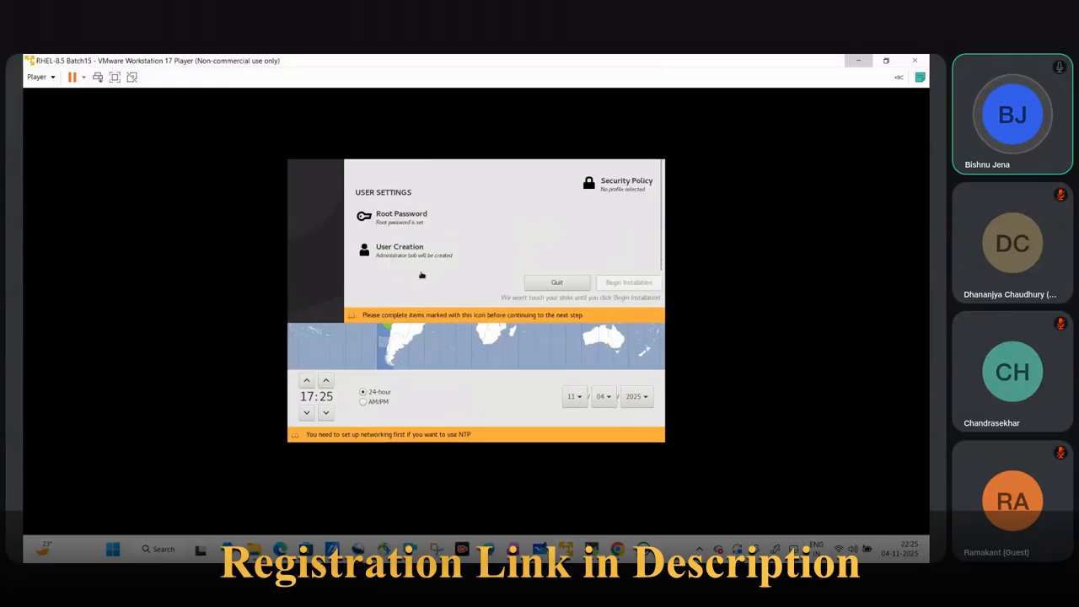
left_click(548, 301)
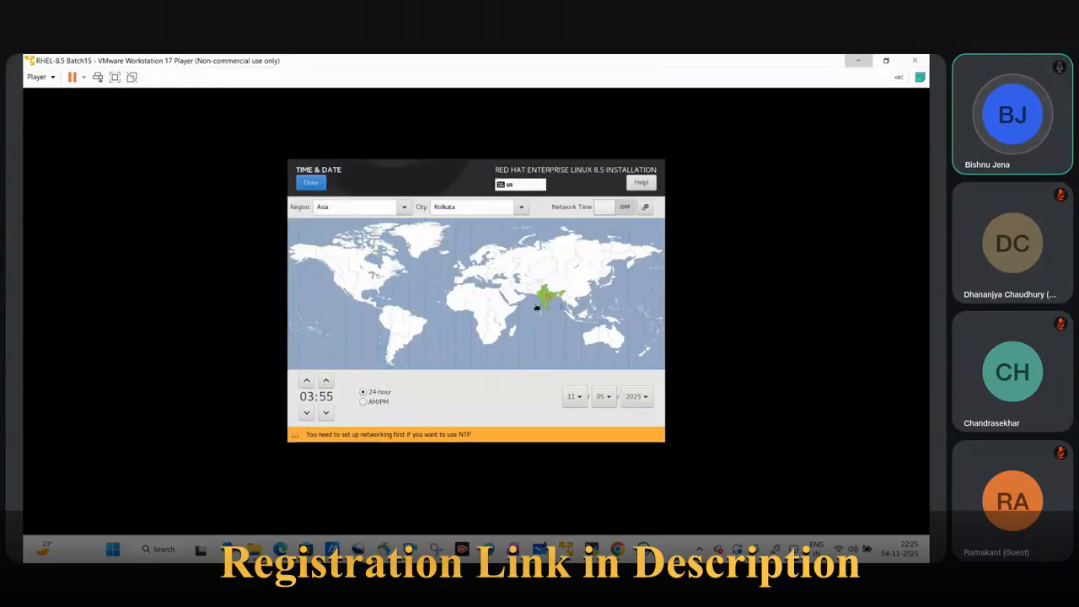
left_click(363, 402)
left_click(314, 184)
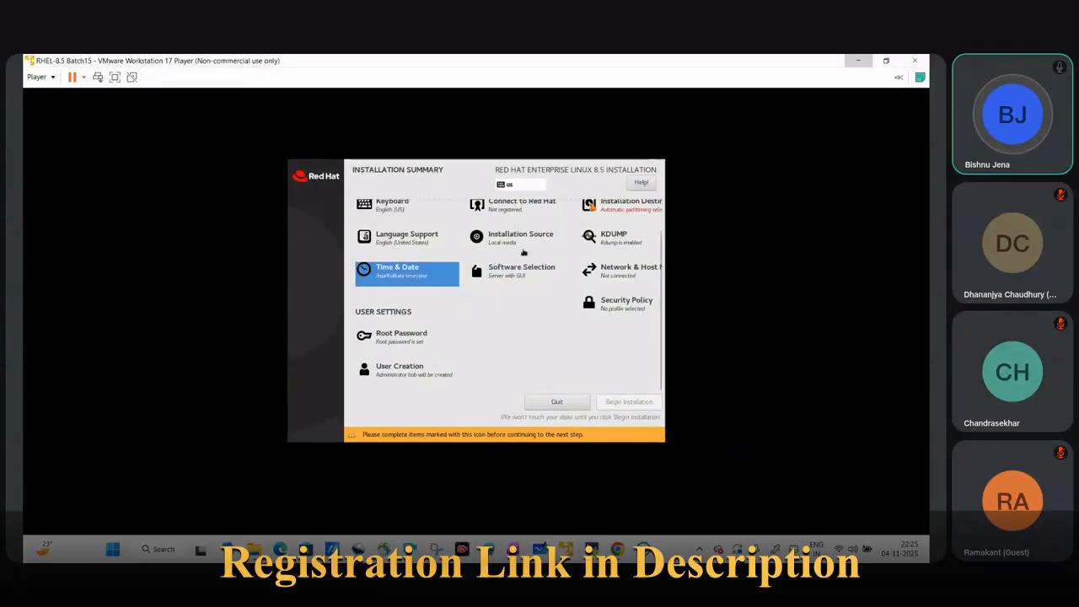
Step: Accept the default installation destination and choose Minimal Install as the base environment
left_click(629, 208)
left_click(311, 182)
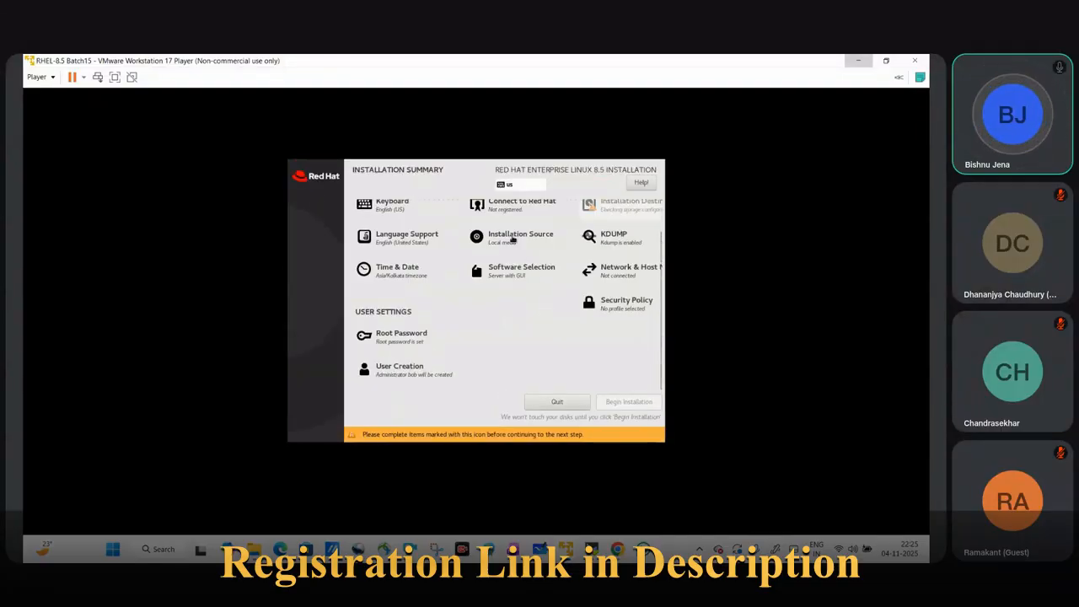
left_click(509, 295)
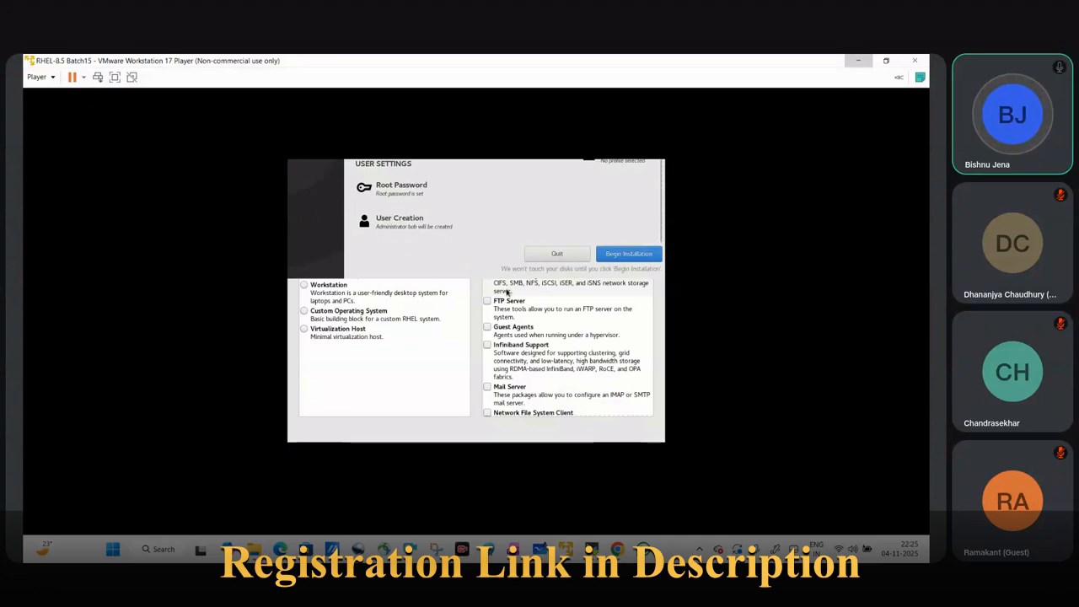
left_click(317, 270)
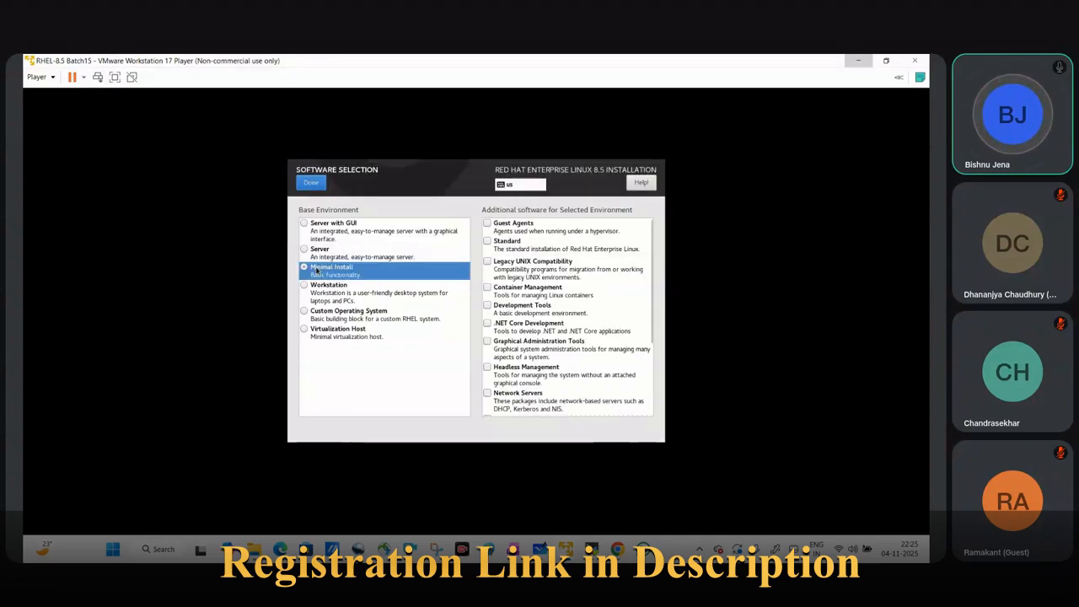
left_click(316, 185)
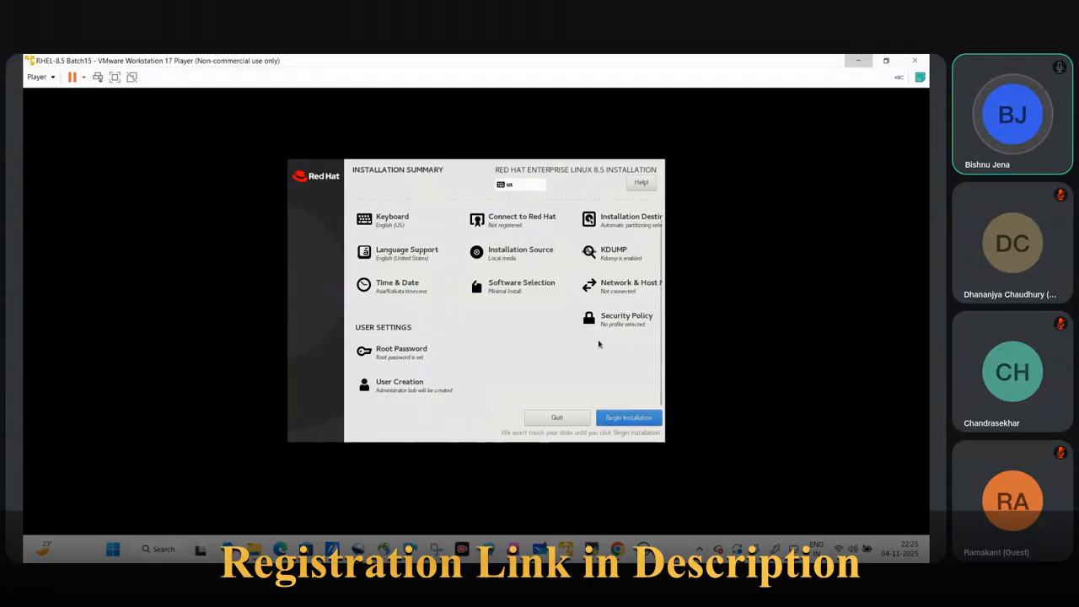
Step: Turn on the Ethernet (ens160) connection and keep the default host name
left_click(615, 288)
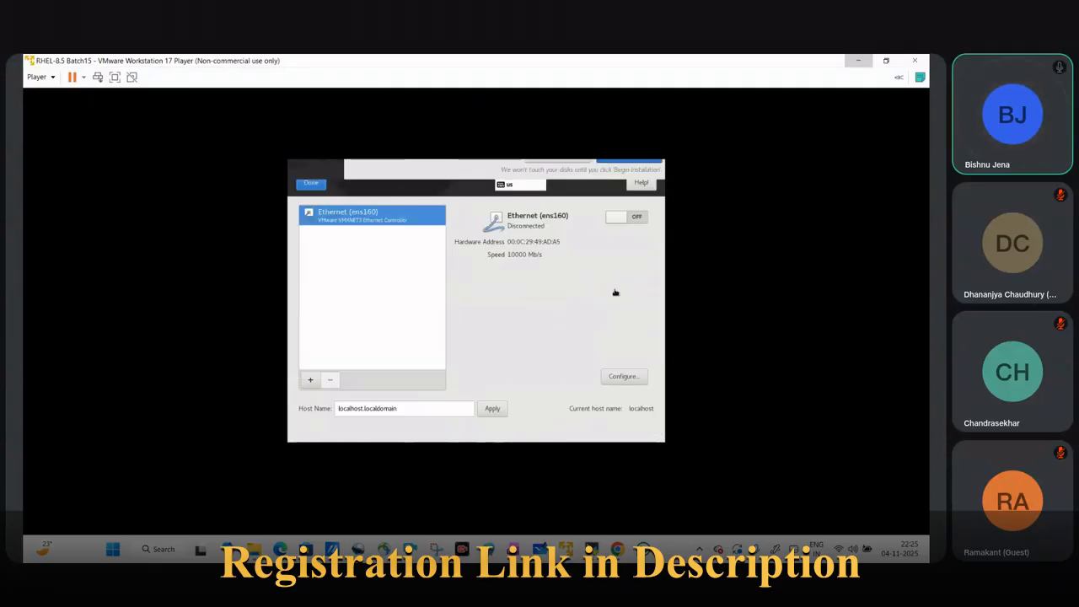
left_click(634, 217)
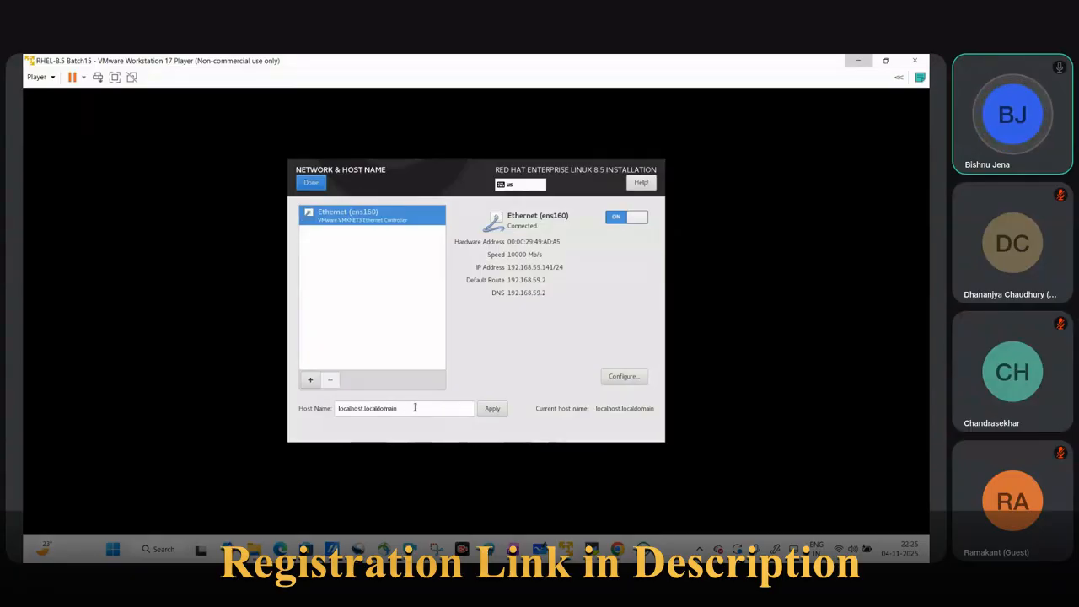
left_click_drag(415, 407, 333, 408)
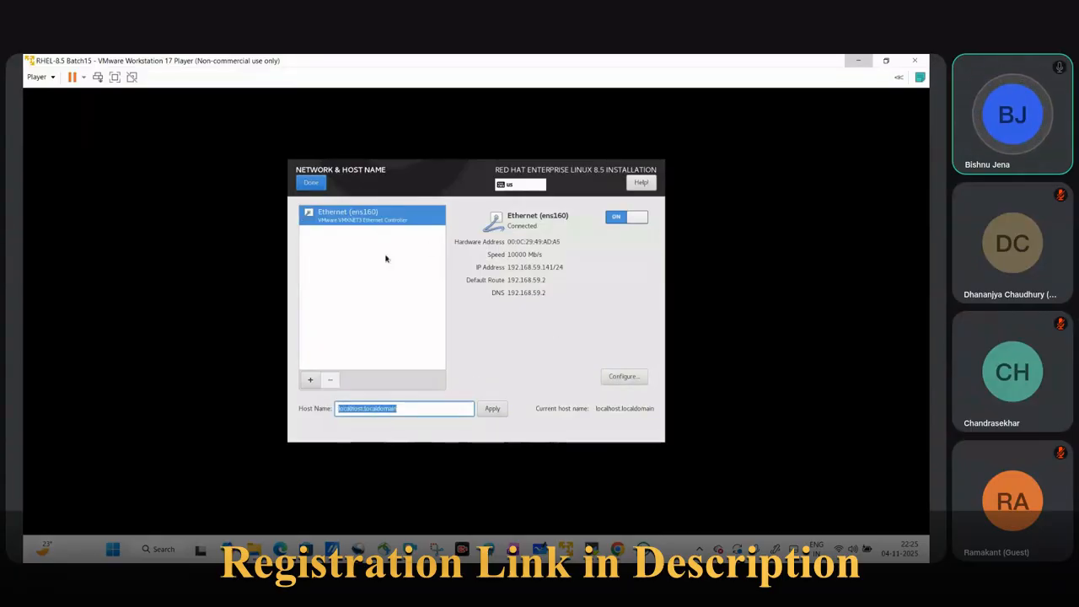
left_click(309, 184)
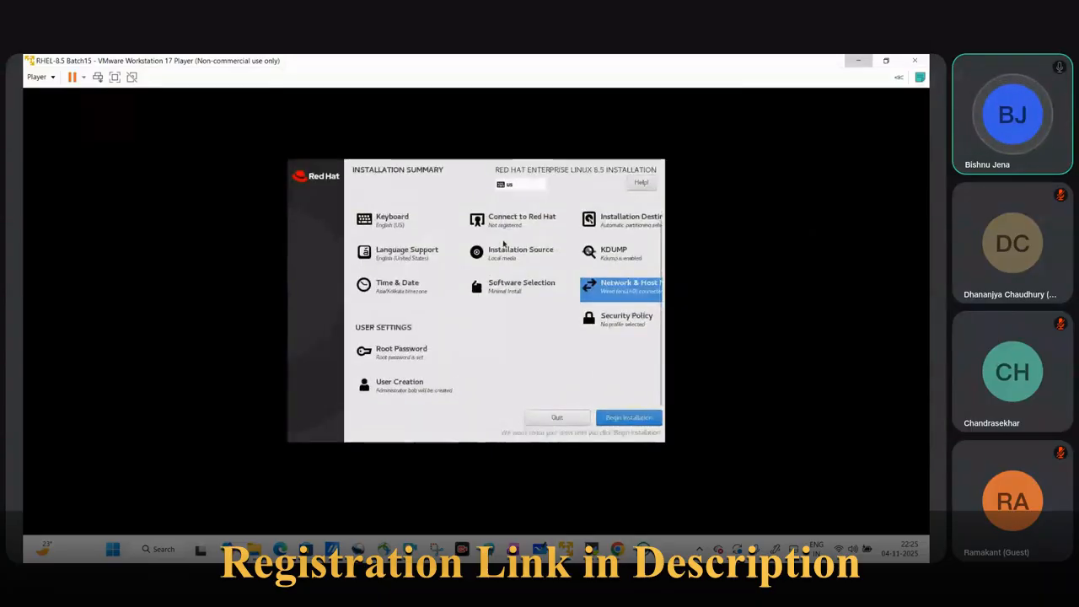
Step: Choose Custom storage configuration for the 20 GiB VMware Virtual NVMe Disk and set the partitioning scheme to Standard Partition
left_click(614, 226)
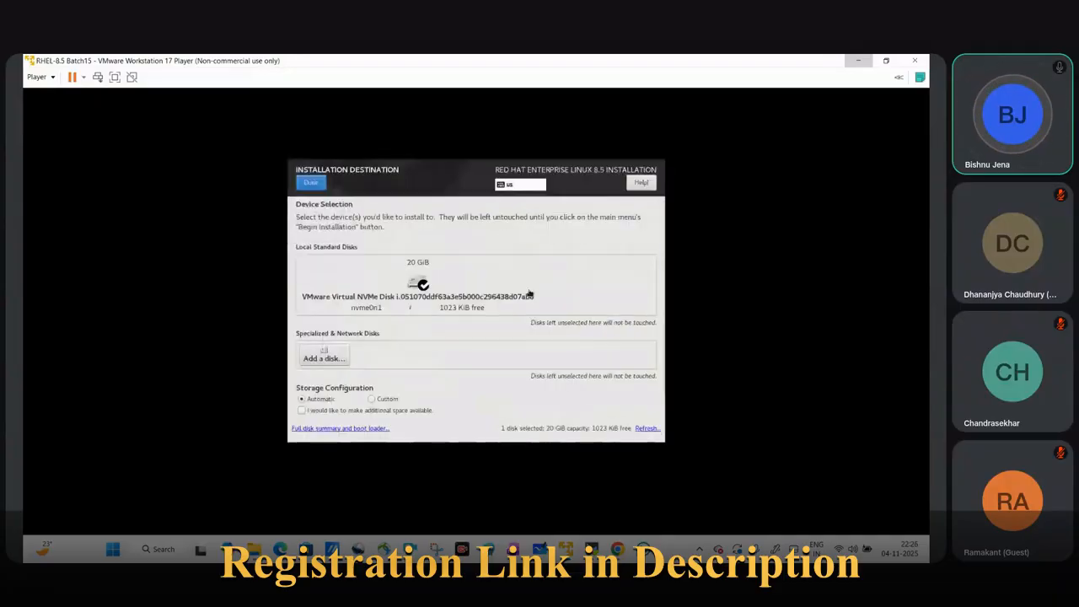
left_click(421, 283)
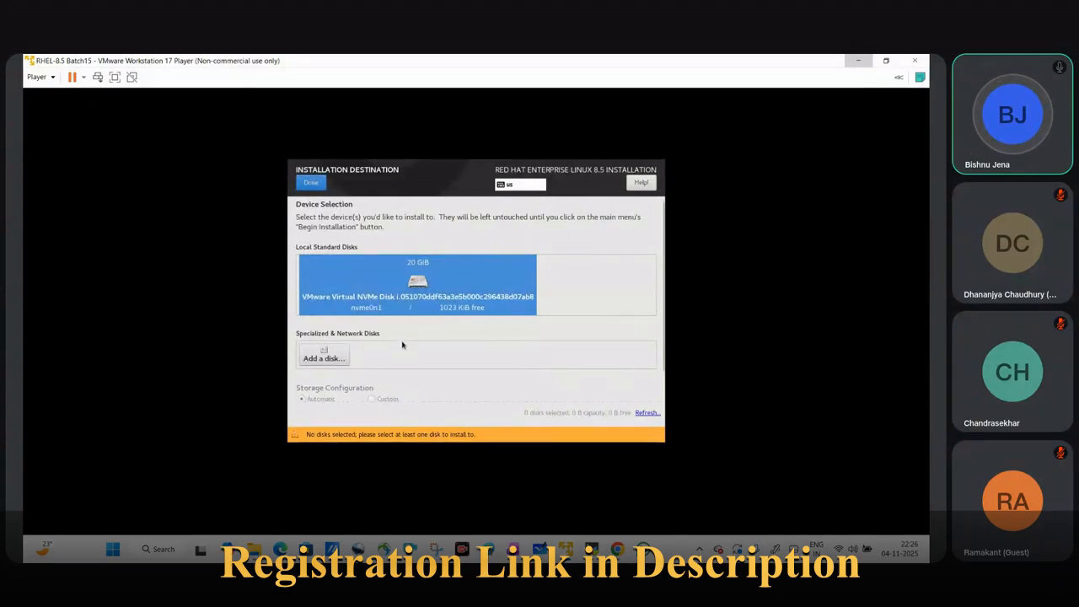
scroll(402, 345, "down", 1)
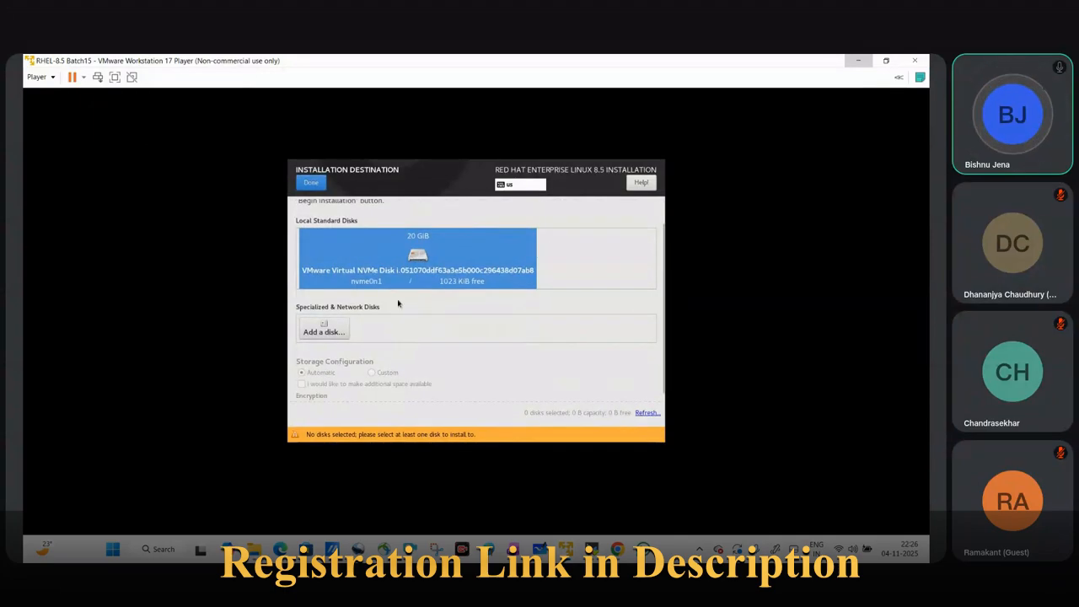
left_click(417, 265)
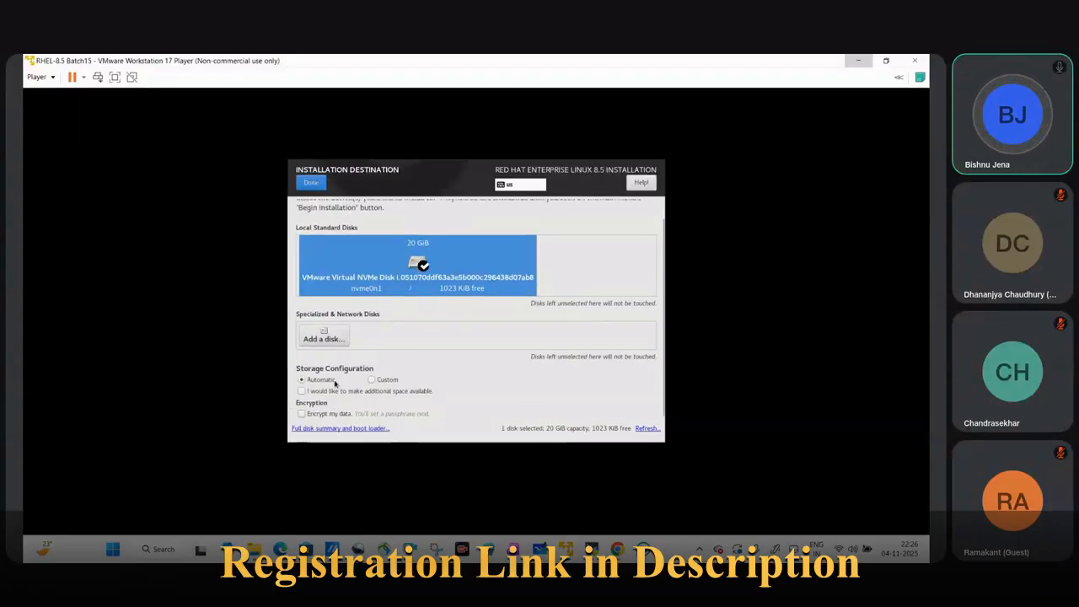
left_click(372, 379)
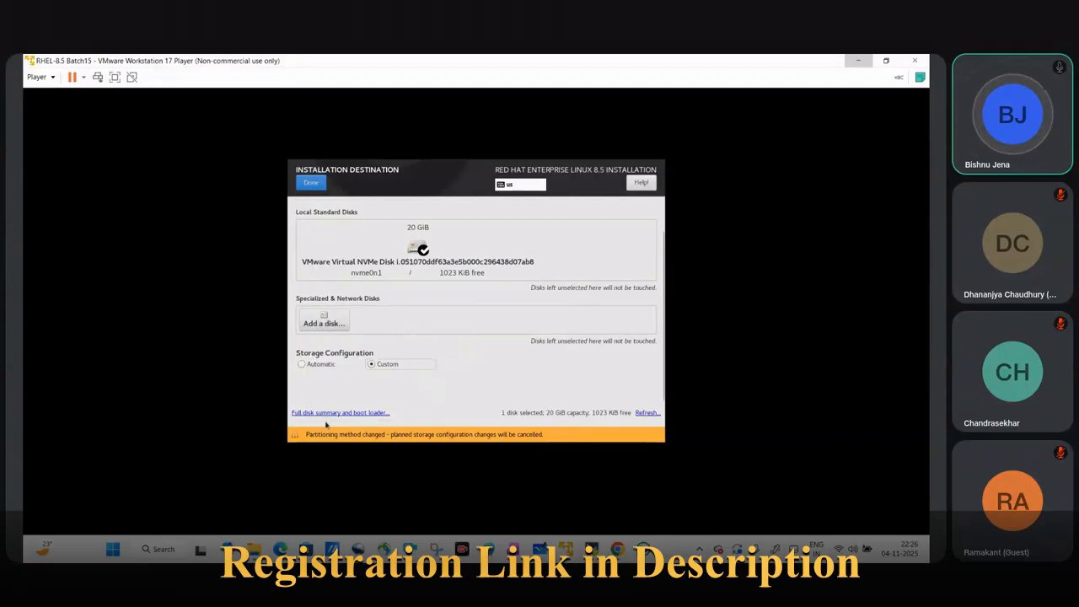
left_click(317, 187)
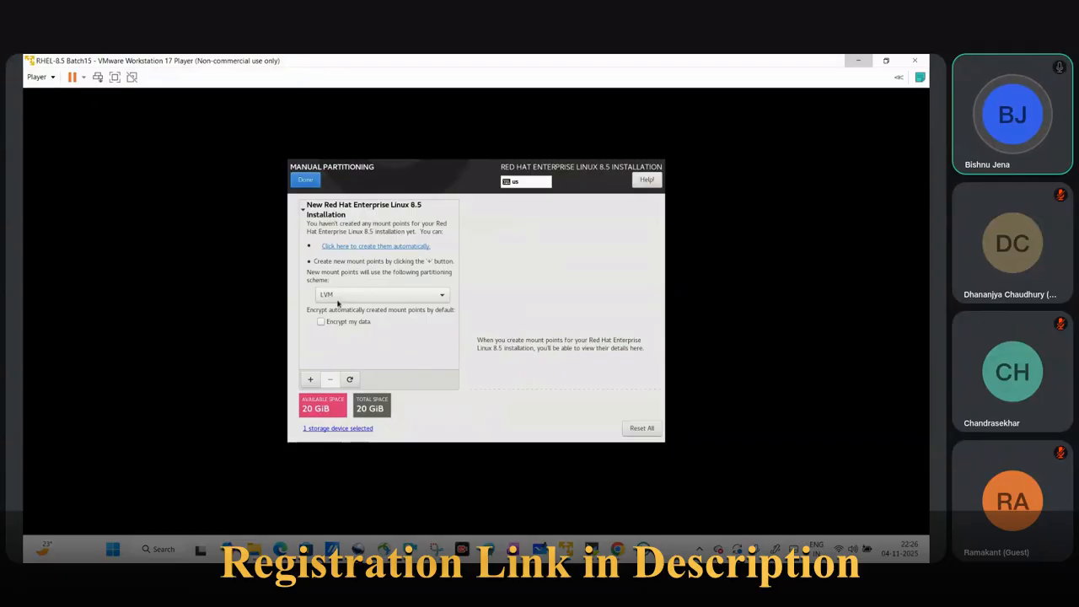
left_click(338, 296)
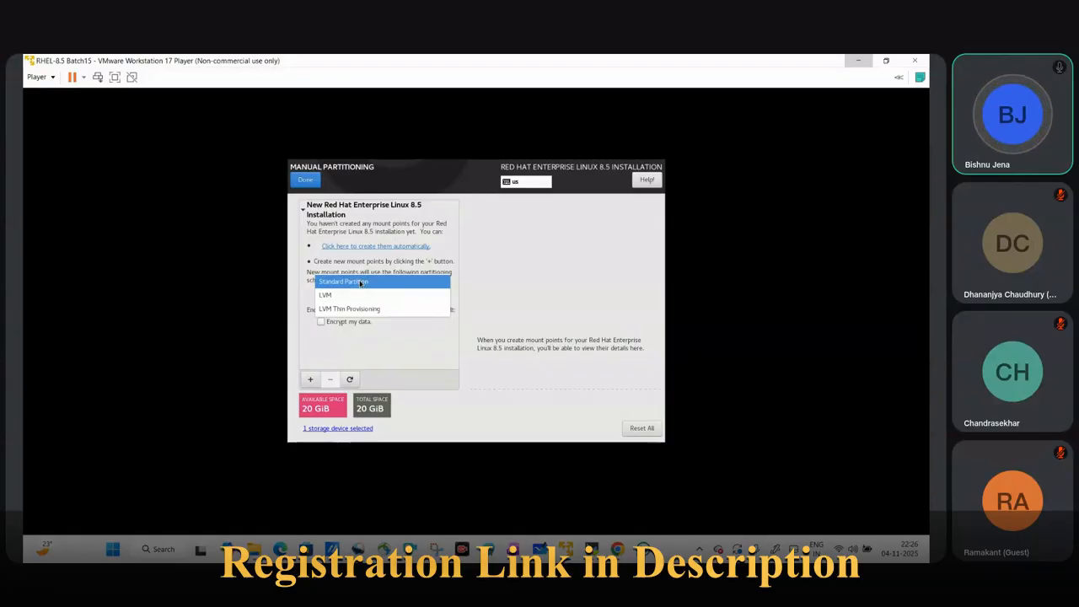
left_click(360, 282)
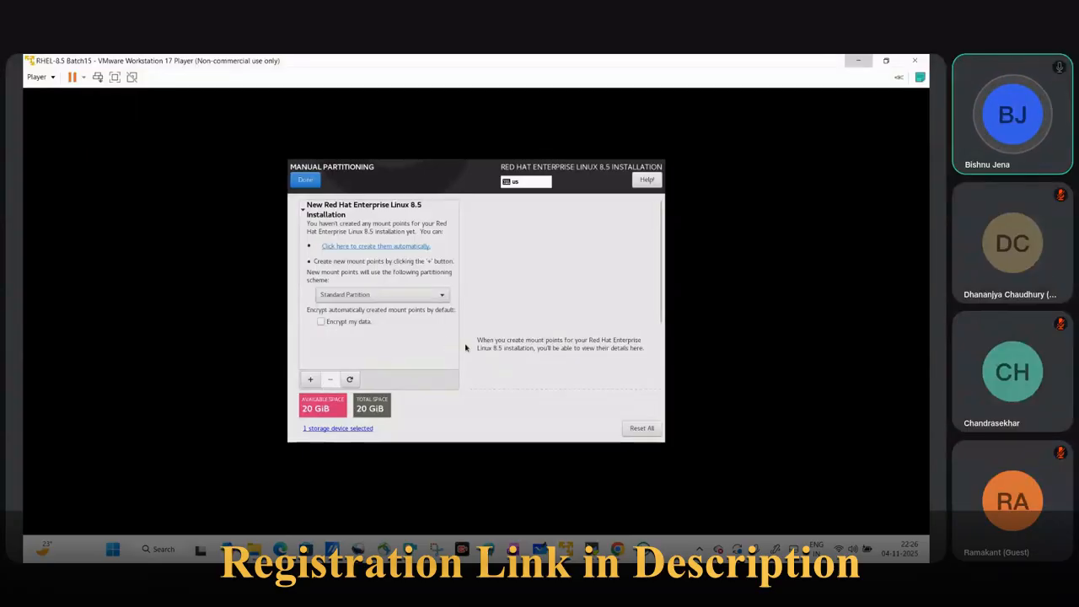
Step: Add a swap mount point with a desired capacity of 2GB
left_click(310, 380)
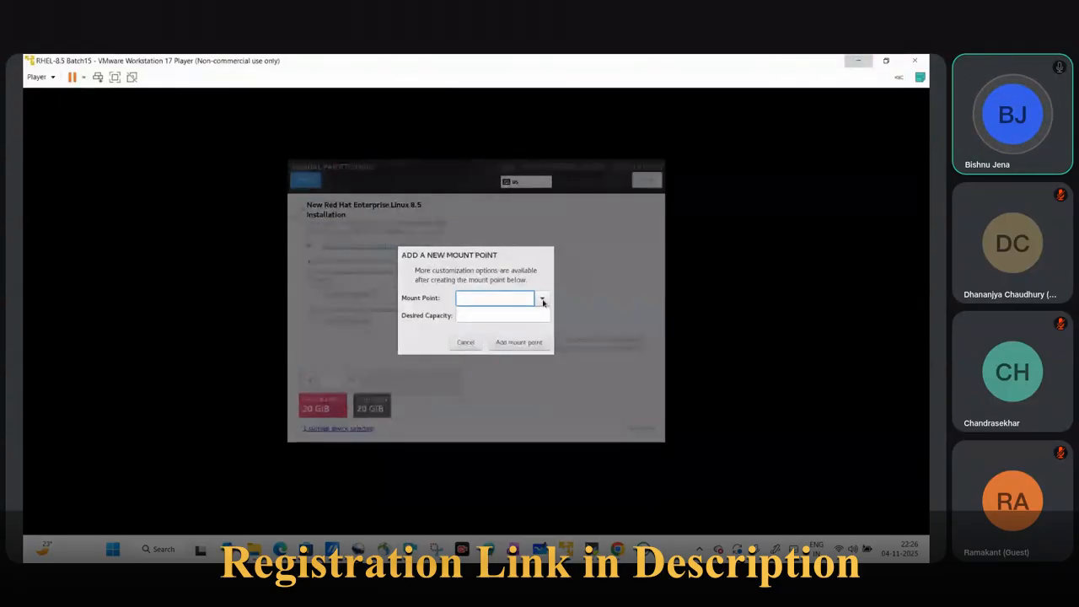
left_click(542, 300)
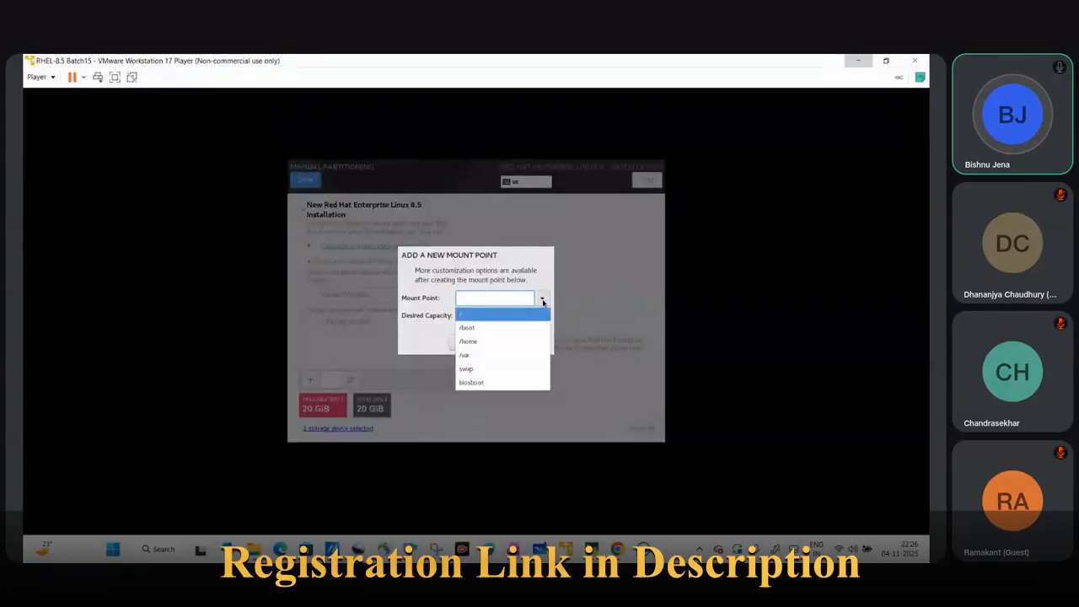
left_click(513, 368)
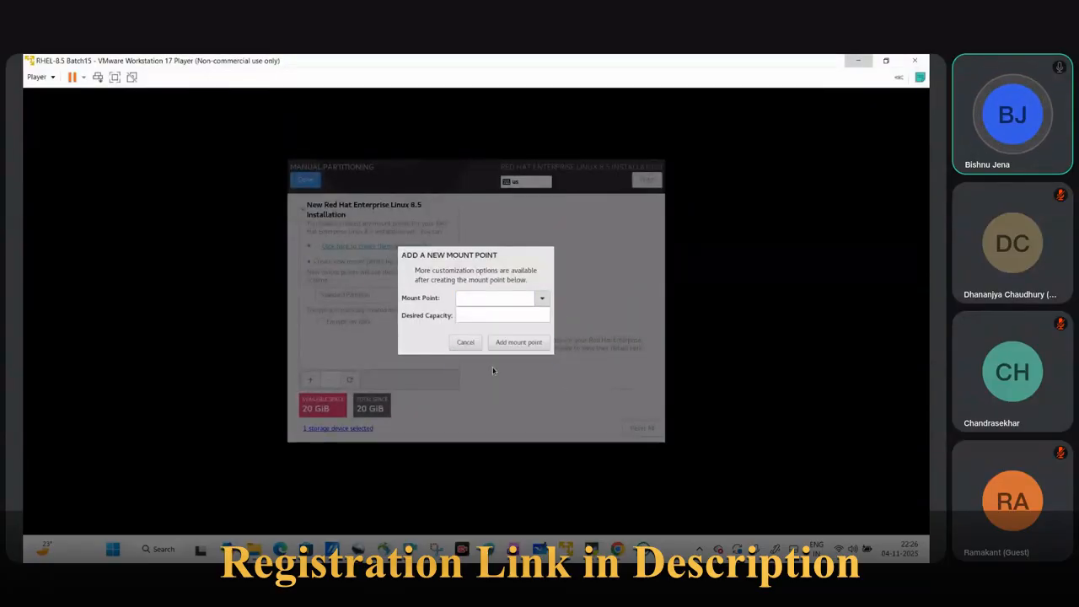
left_click(490, 317)
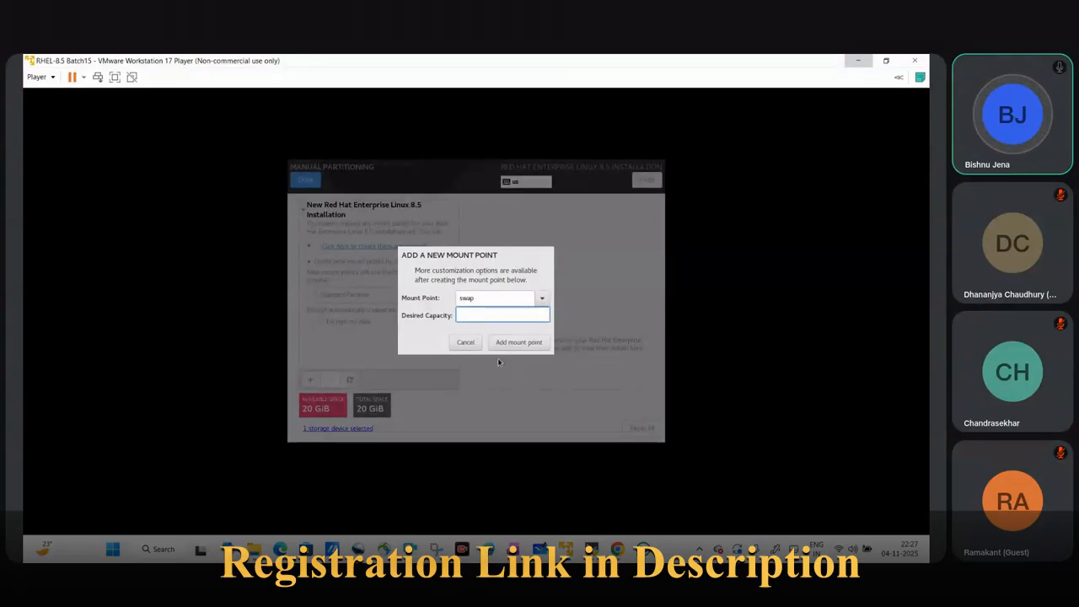
type("2GB")
left_click(518, 343)
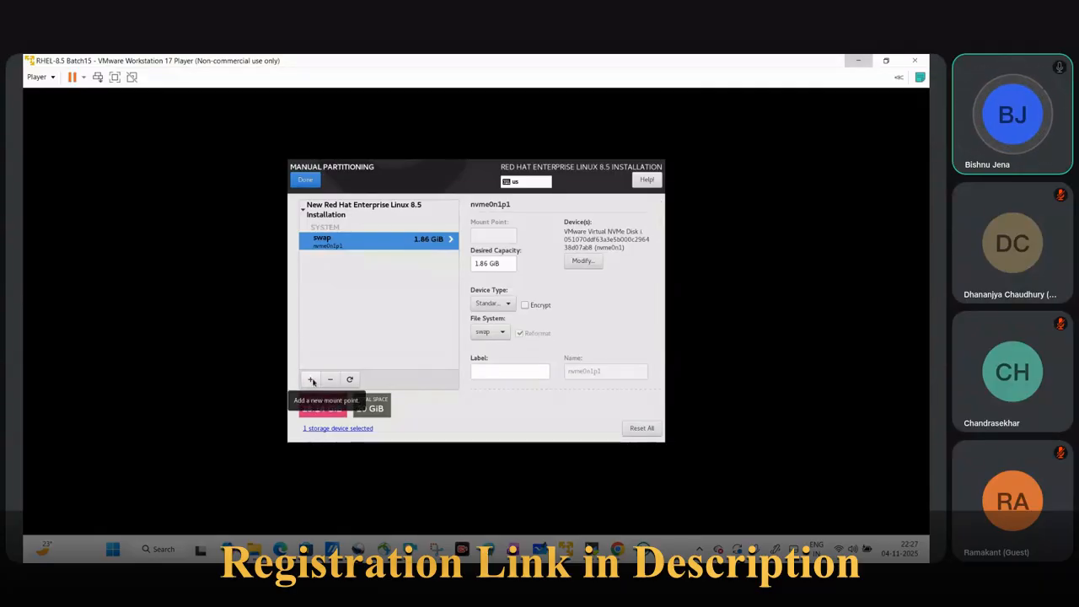
Step: Add a /boot mount point with a desired capacity of 500 MB
left_click(311, 380)
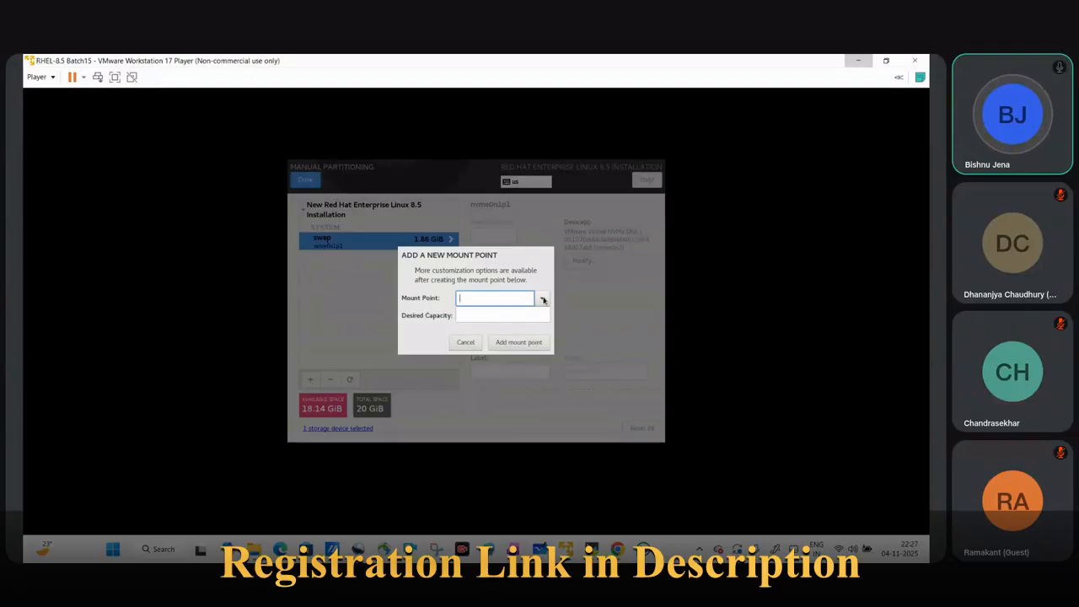
left_click(544, 300)
left_click(474, 329)
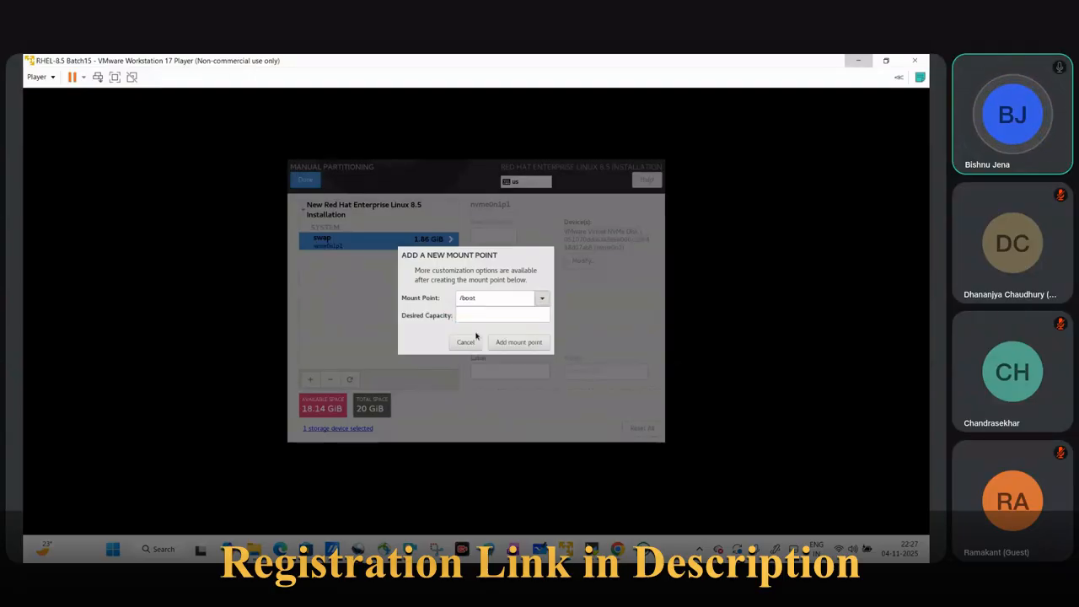
left_click(474, 317)
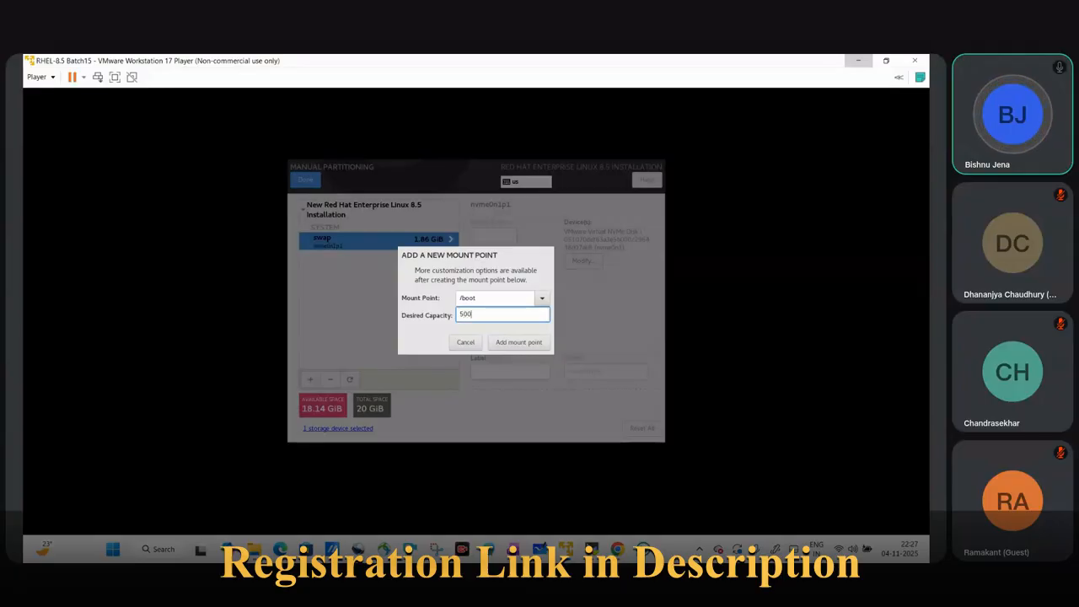
left_click(510, 343)
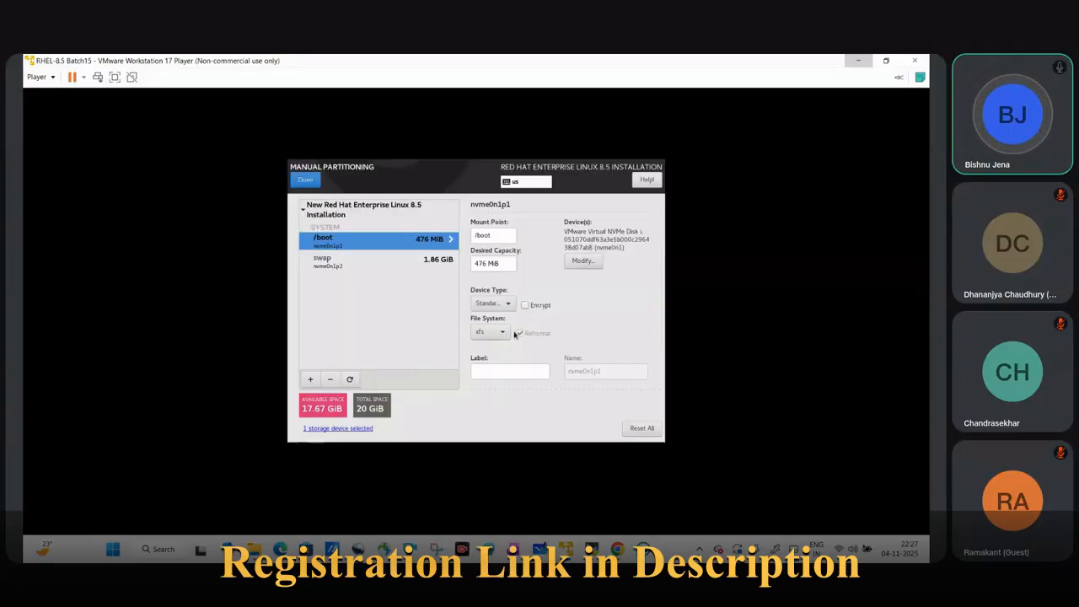
Step: Add a biosboot mount point with the desired capacity left blank, and display the new BIOS Boot partition's details
left_click(310, 381)
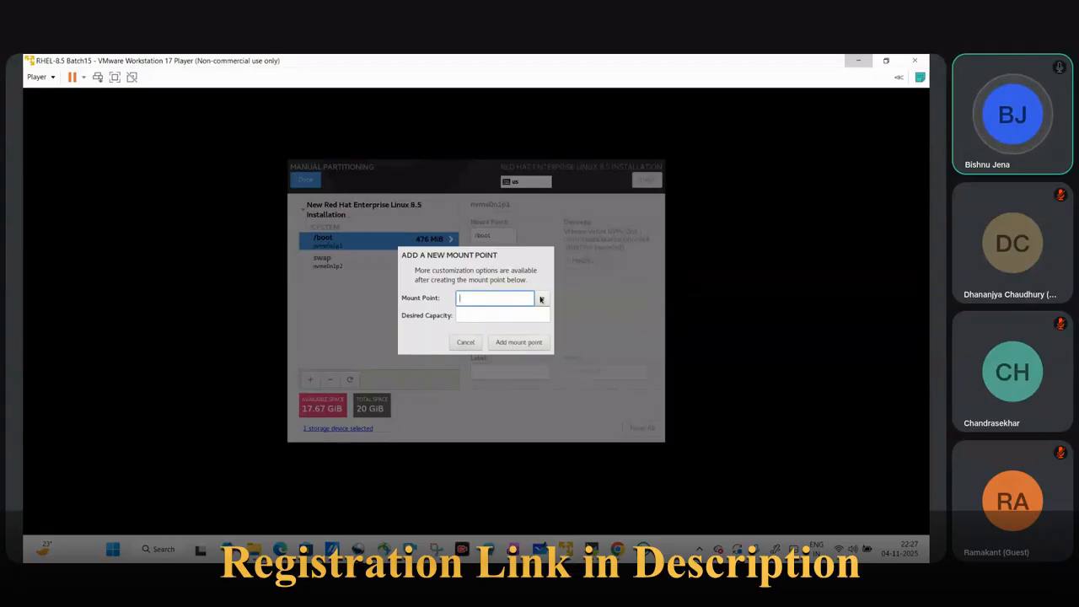
left_click(544, 298)
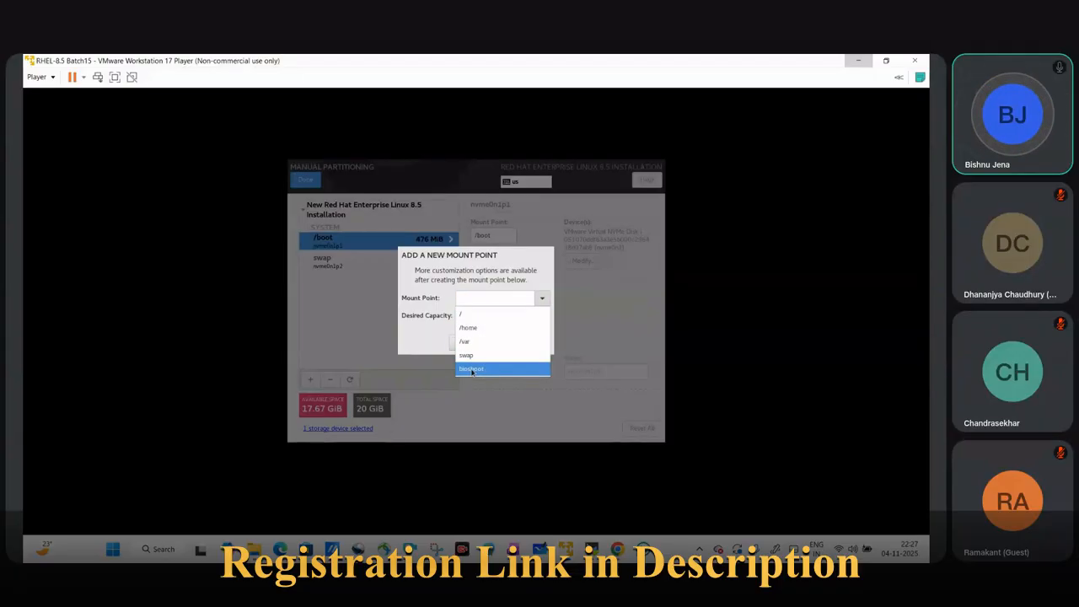
left_click(472, 369)
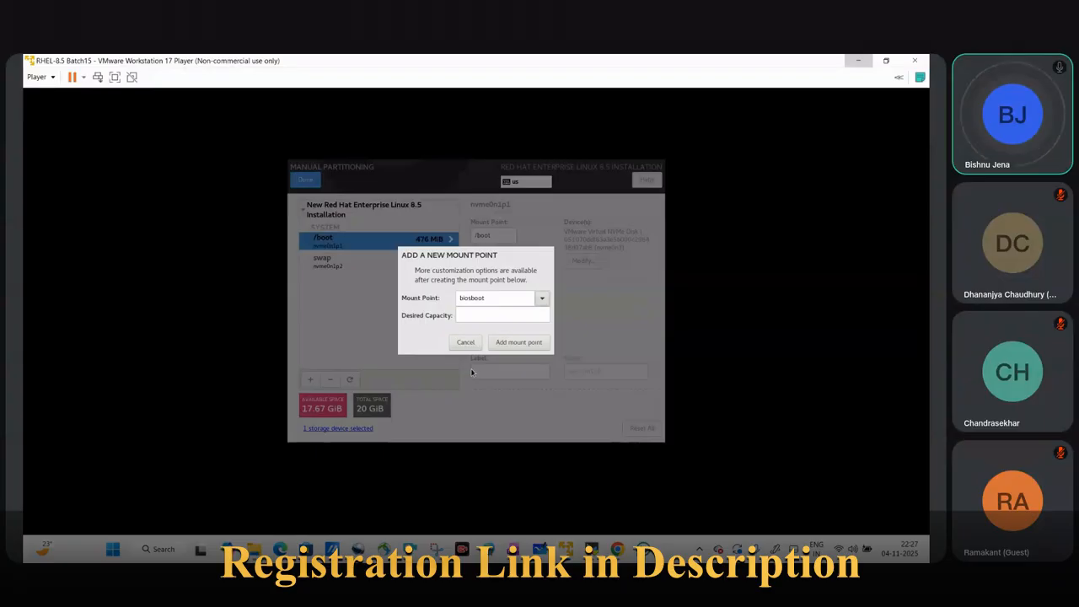
left_click(506, 344)
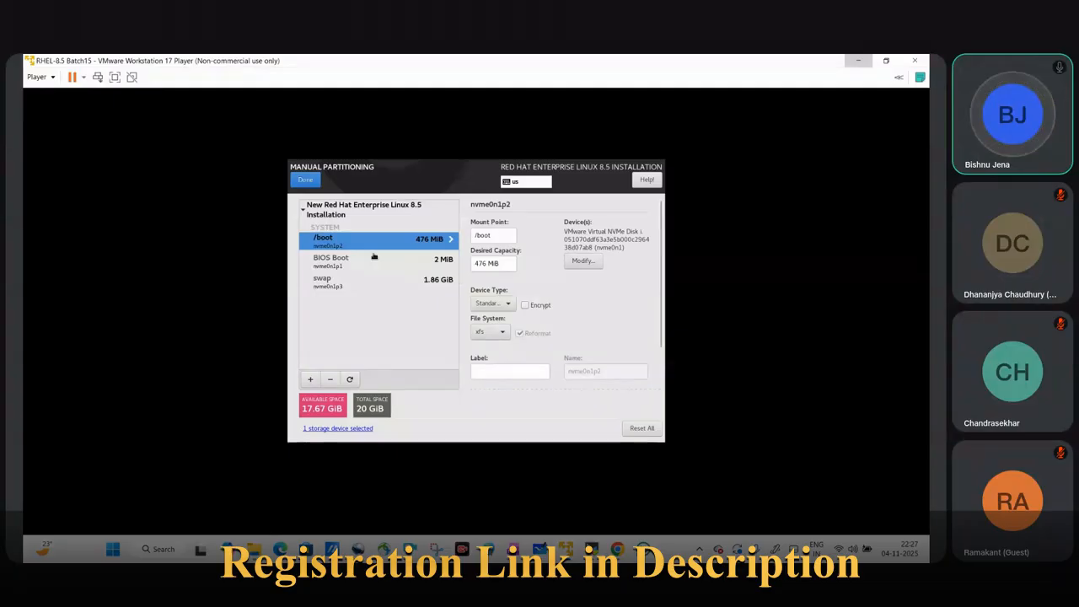
left_click(329, 266)
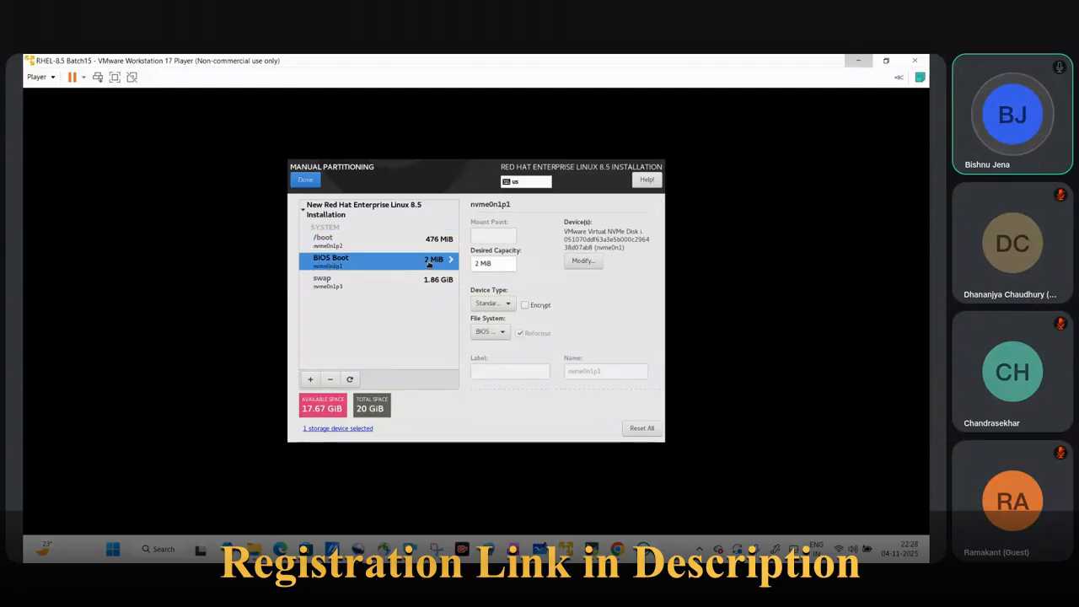
Step: Add a root (/) mount point with the desired capacity left blank so it takes all remaining disk space
left_click(311, 380)
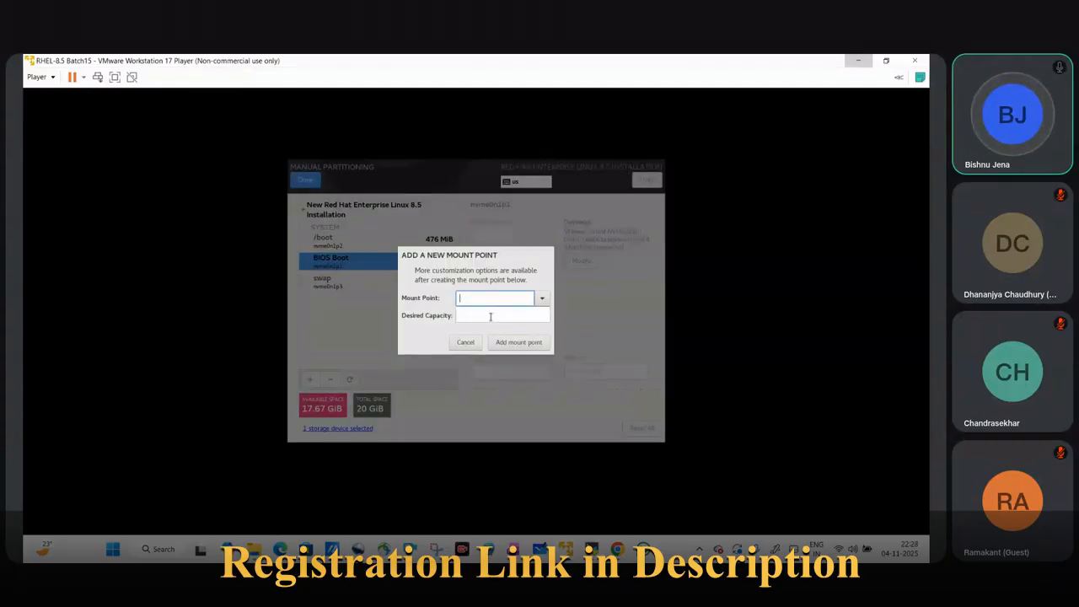
left_click(540, 299)
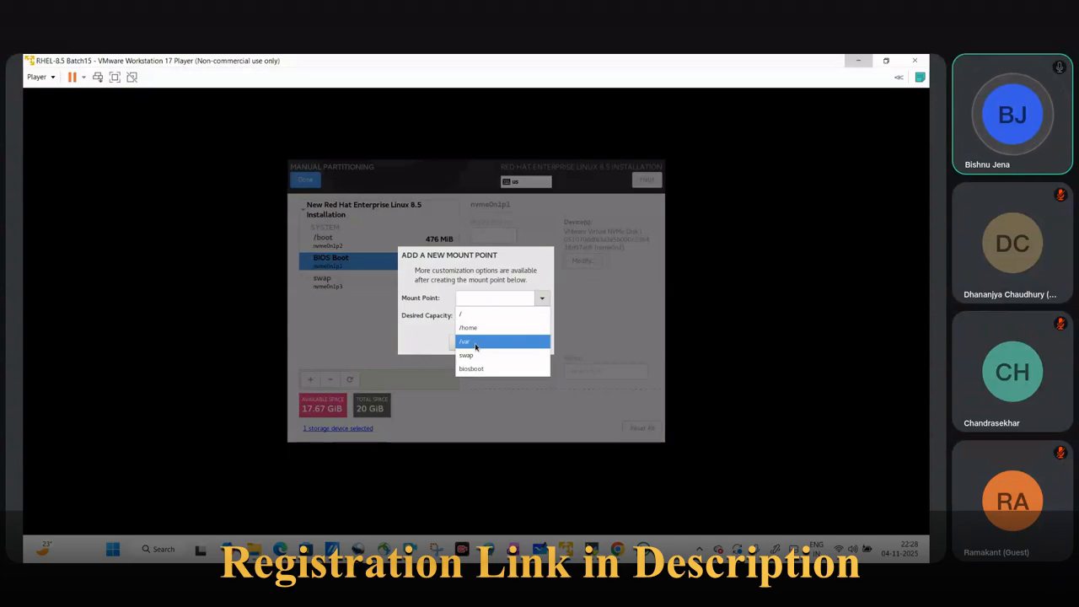
left_click(471, 314)
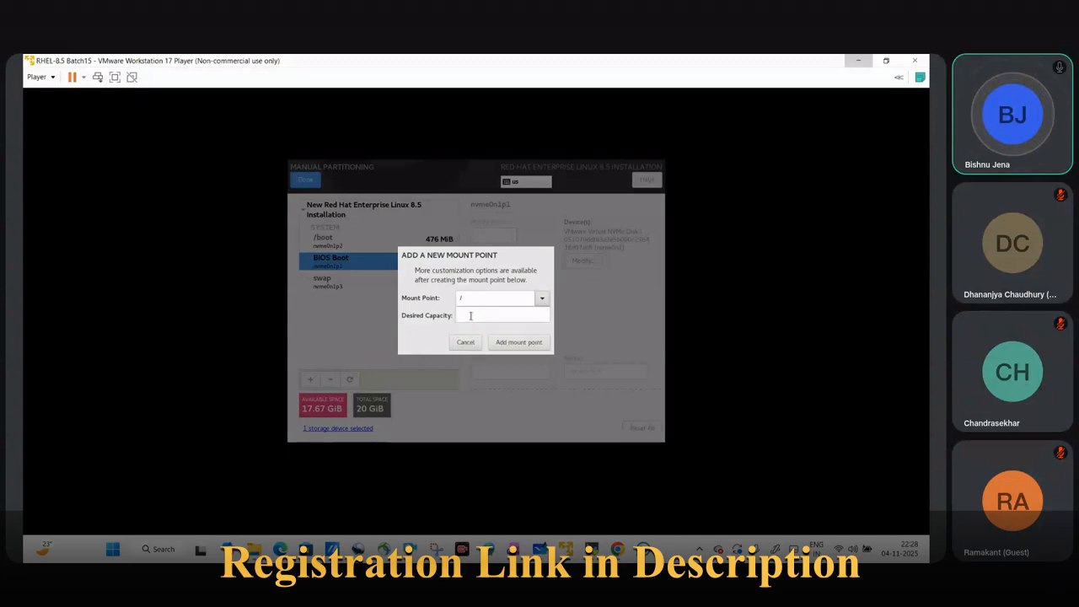
left_click(517, 342)
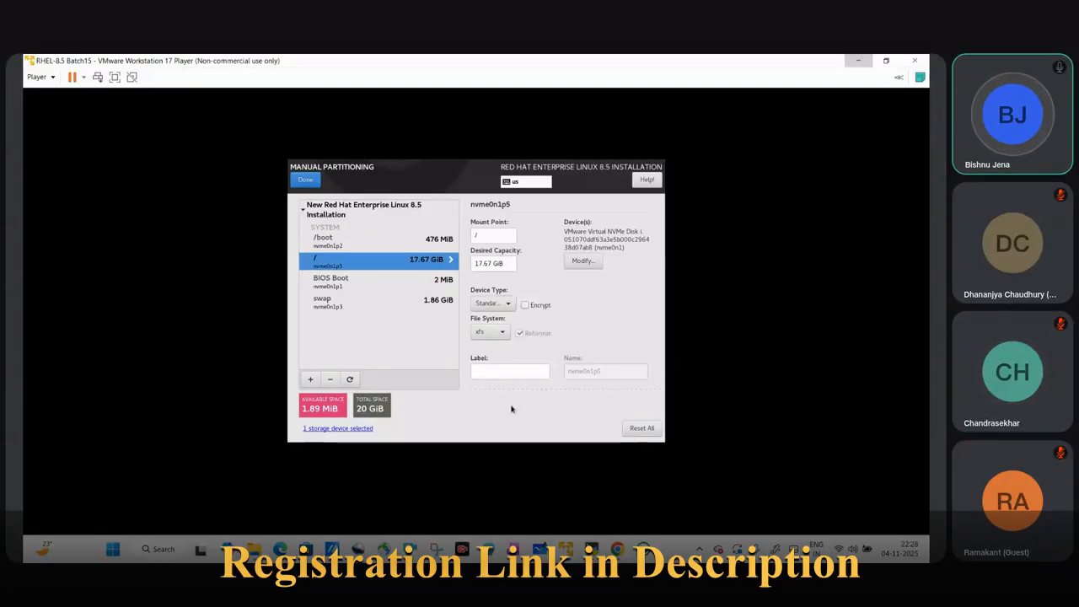
Step: Finish manual partitioning, accept the summary of changes and begin the installation
left_click(309, 182)
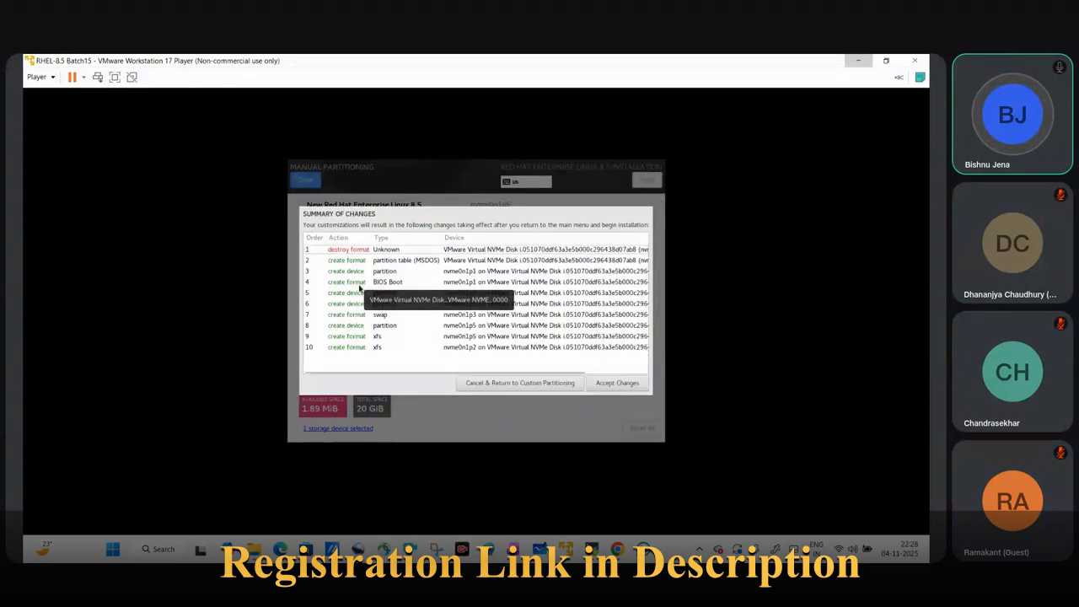
left_click(616, 384)
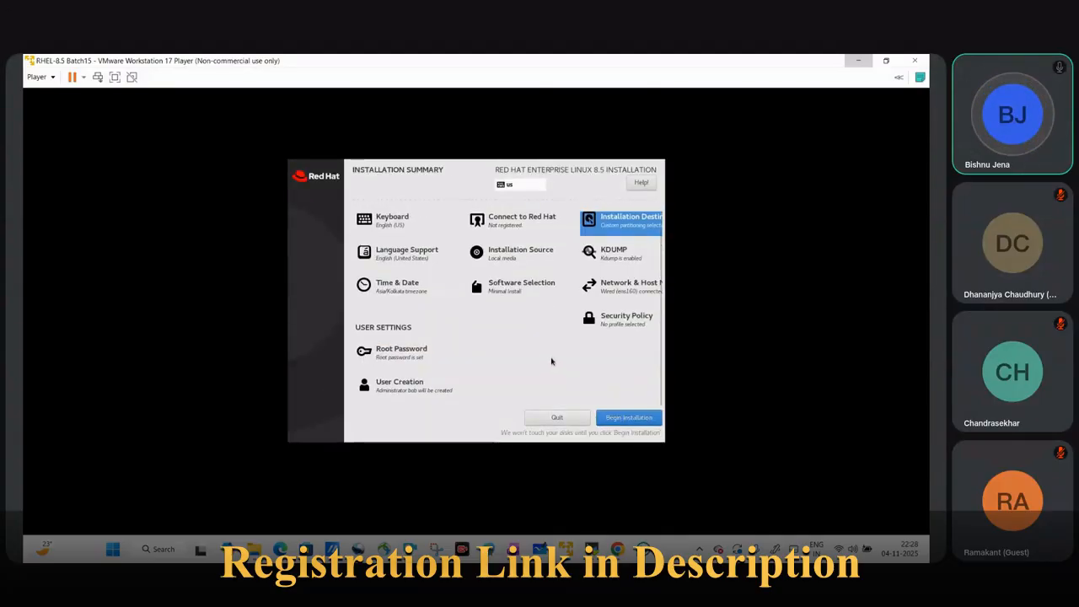
left_click(625, 418)
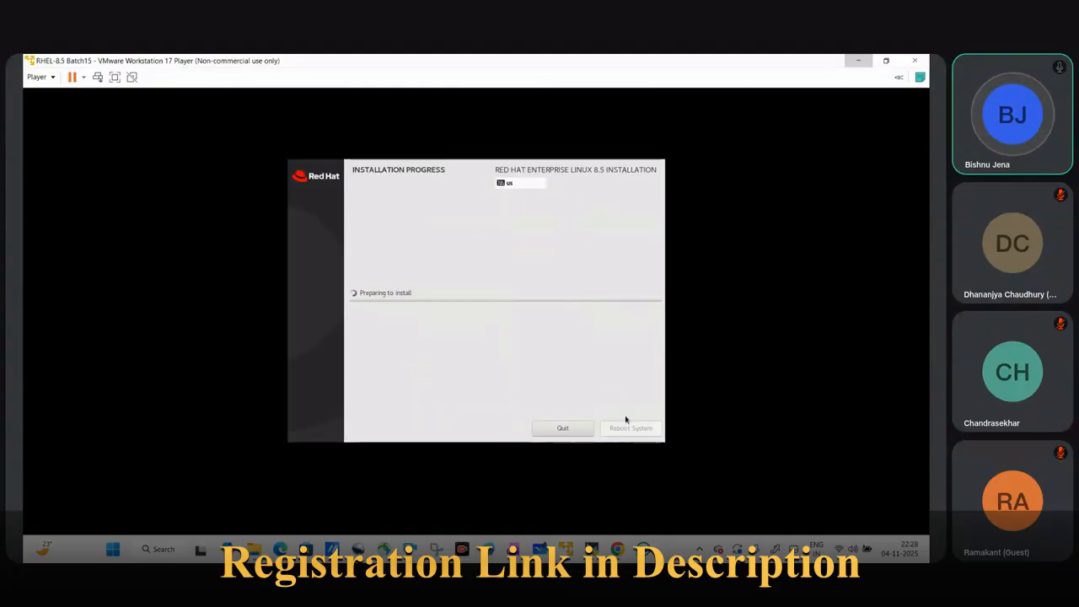